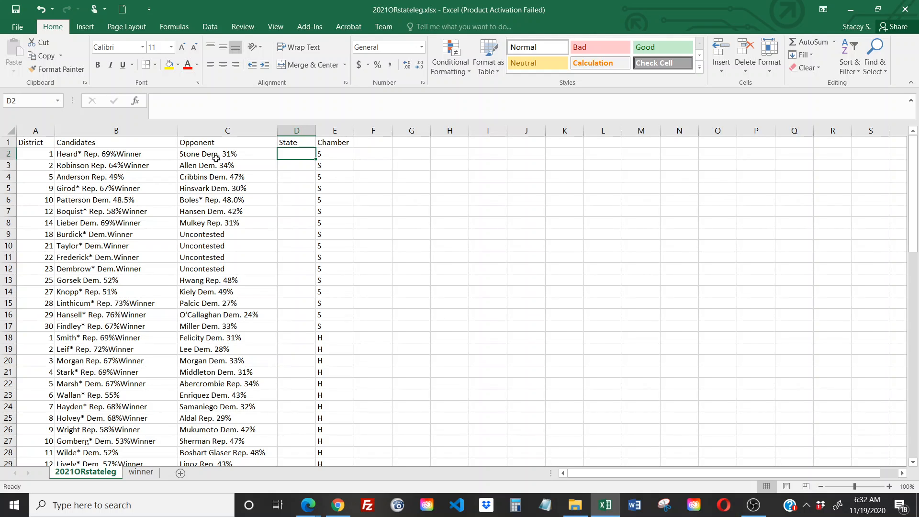
- Add a new worksheet after the winner sheet and name it winner2
left_click(153, 473)
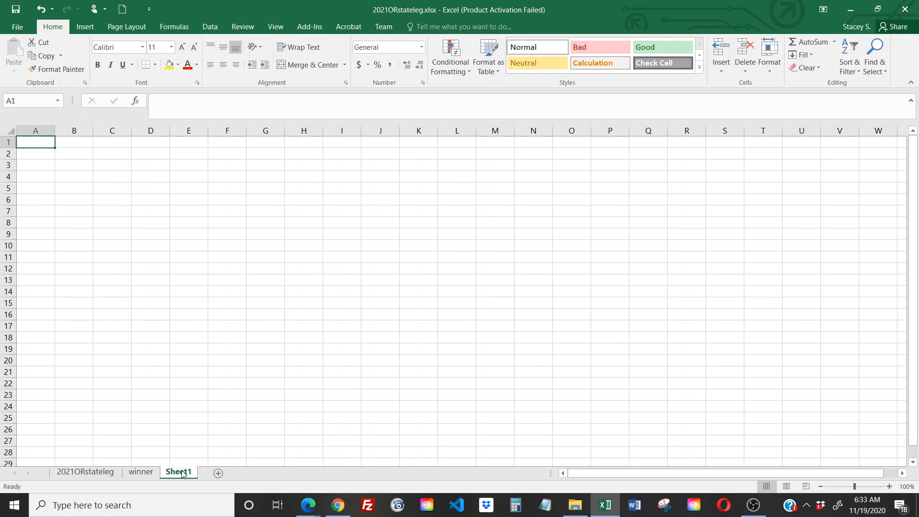
double_click(181, 473)
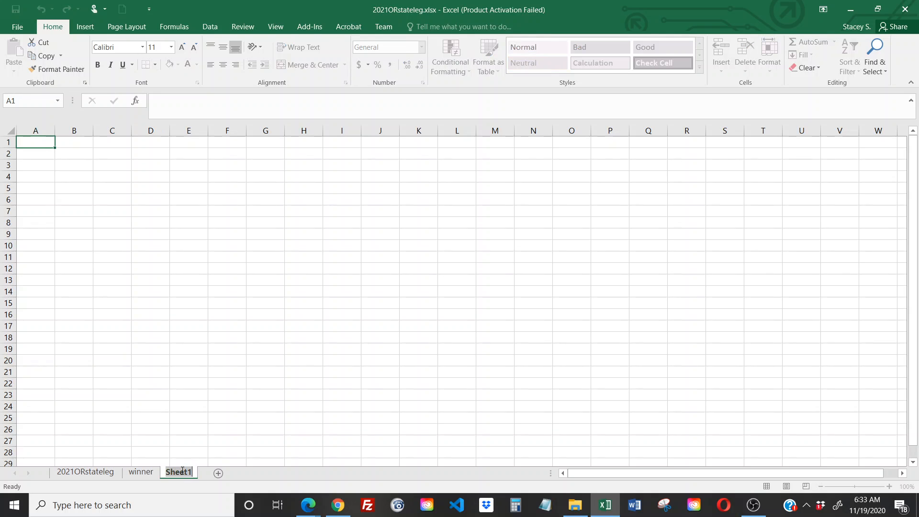
type("win")
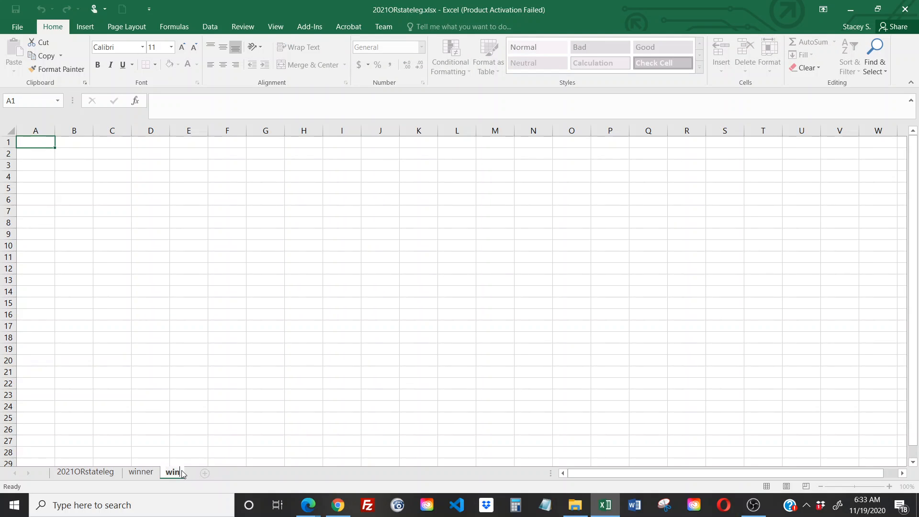
type("ner2")
key("Return")
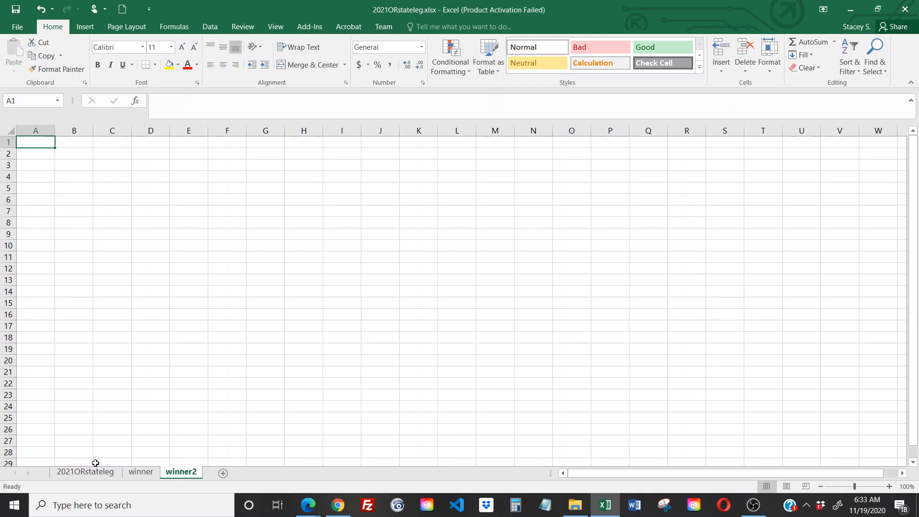
- Copy the entire contents of the 2021ORstateleg sheet into the winner2 sheet, starting at cell A1
left_click(96, 472)
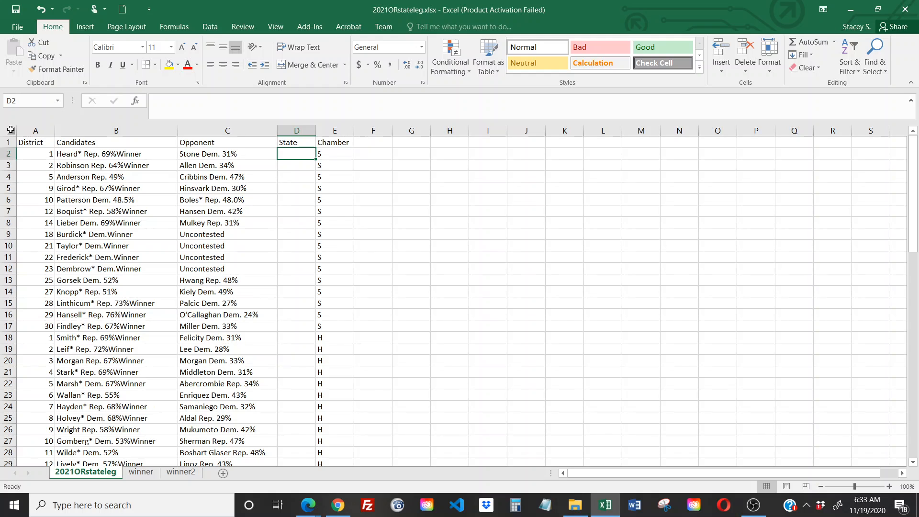
left_click(11, 130)
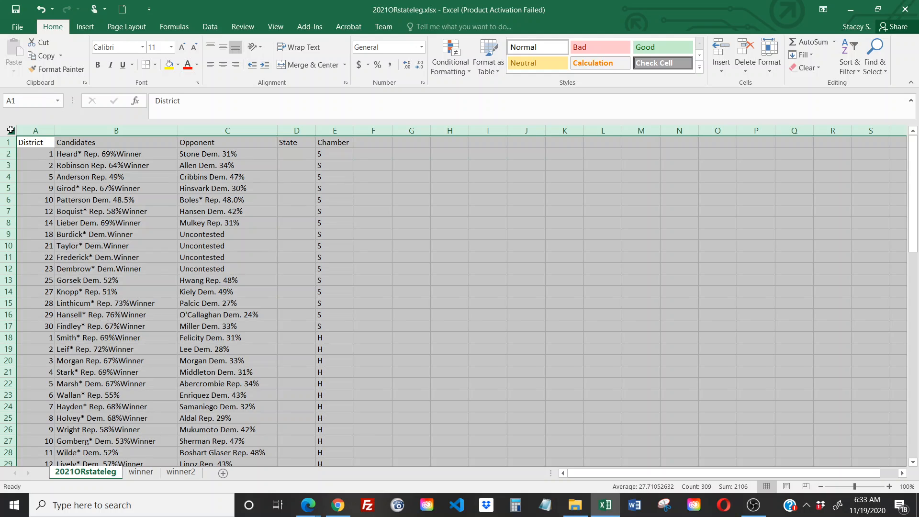
key("ctrl+c")
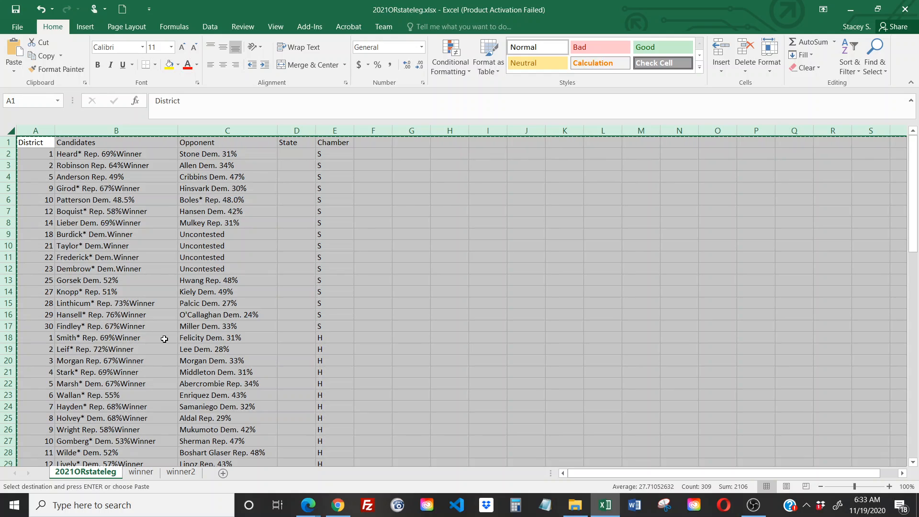
left_click(181, 471)
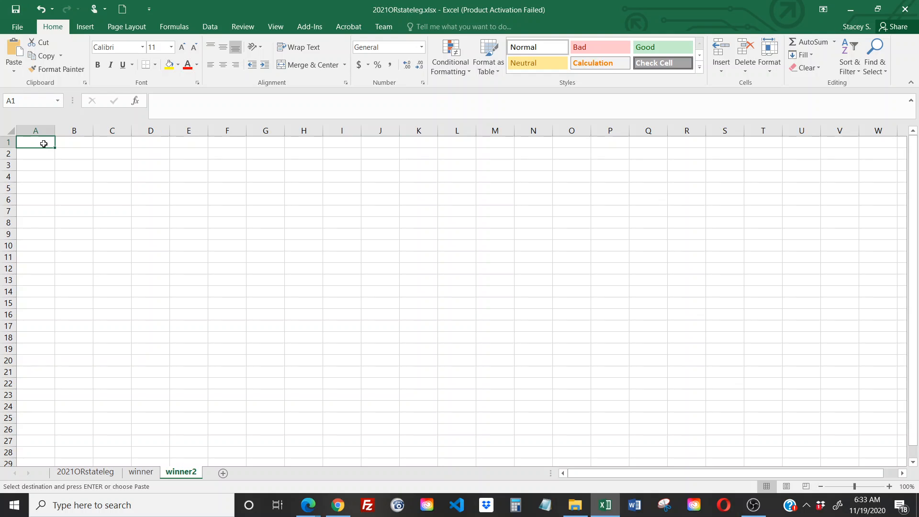
key("ctrl+v")
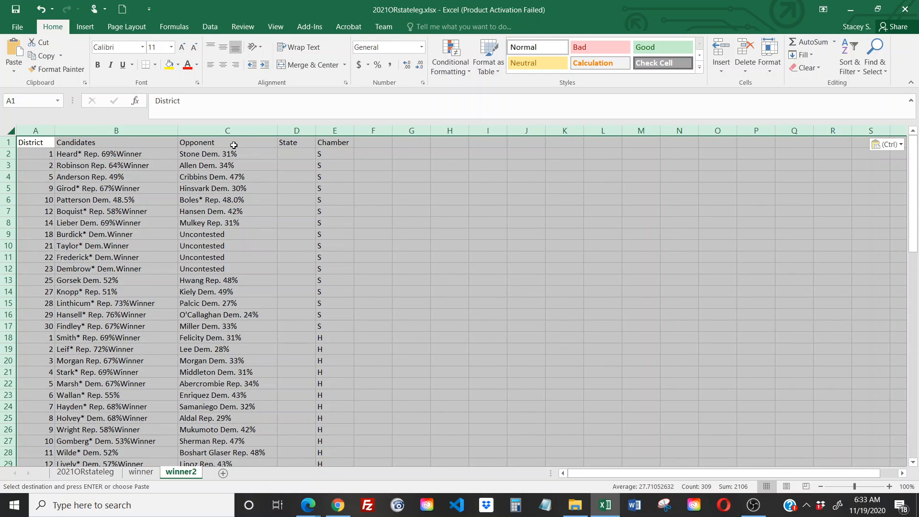
- Delete the Opponent column from the winner2 sheet
left_click(231, 129)
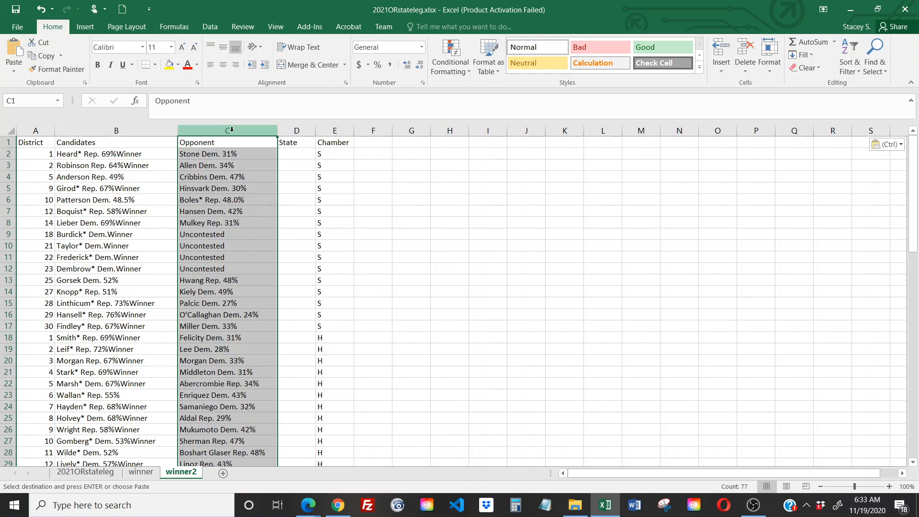
right_click(231, 130)
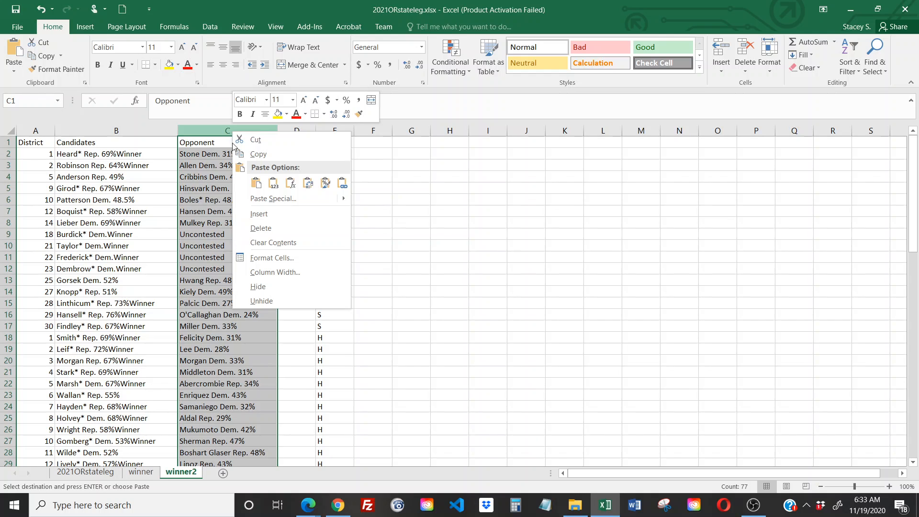
key("Escape")
key("Escape")
key("ctrl+minus")
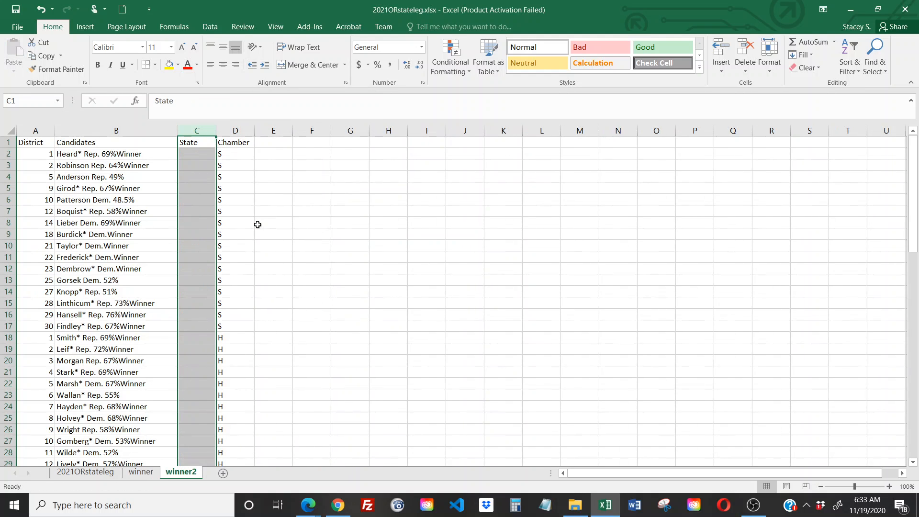
- Enter OR in cell C2 and fill it down the State column for all candidate rows
left_click(204, 153)
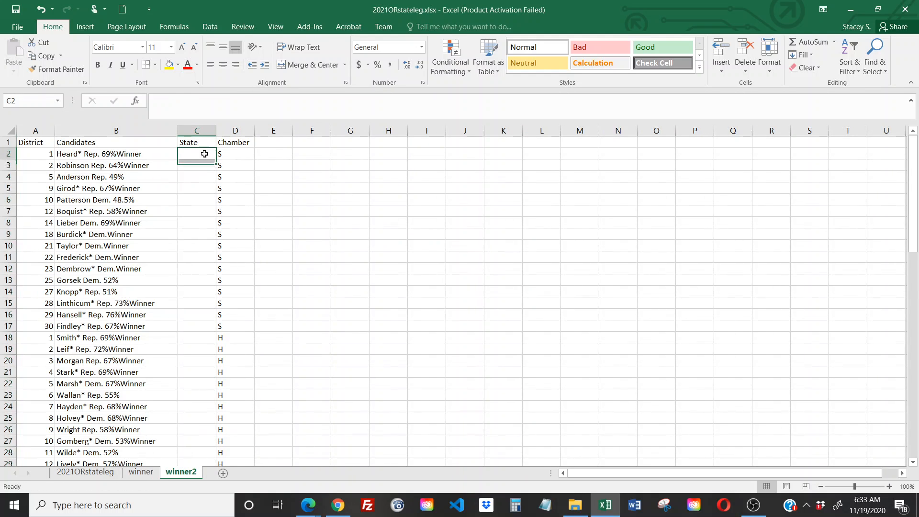
type("OR")
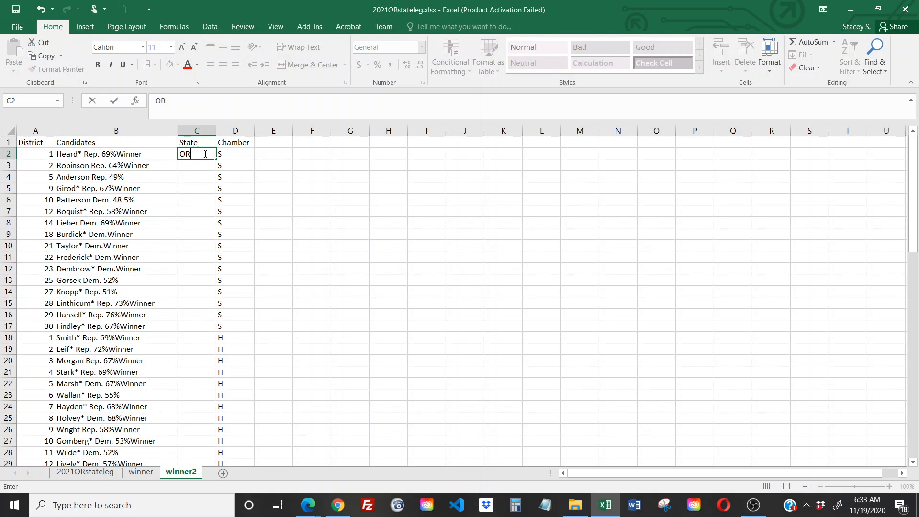
key("Return")
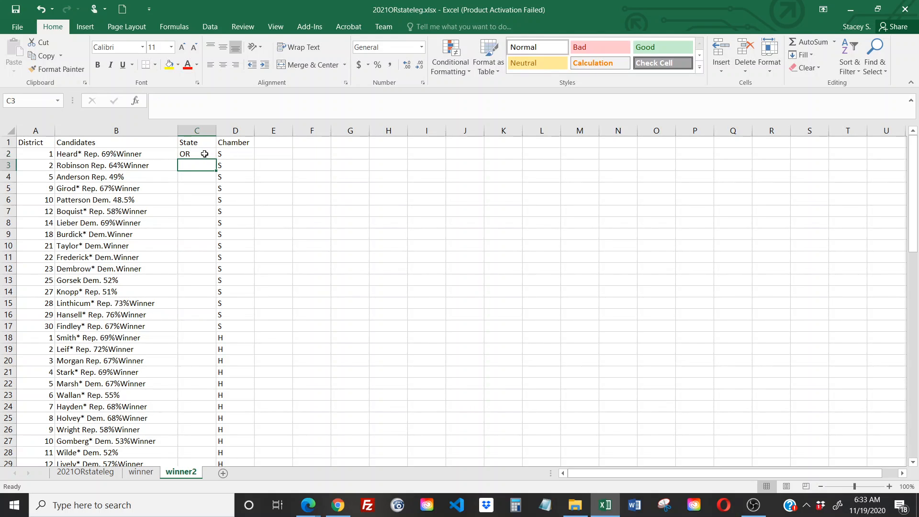
left_click(204, 153)
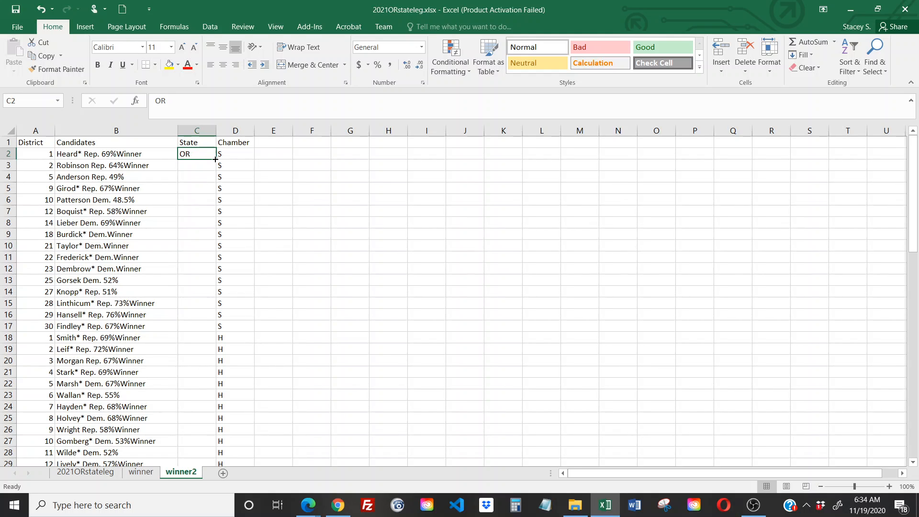
double_click(215, 159)
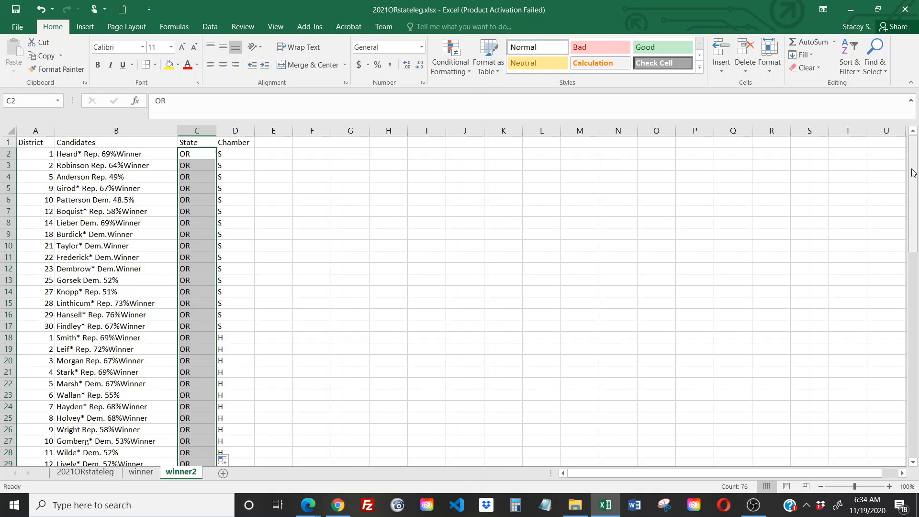
left_click_drag(913, 172, 896, 122)
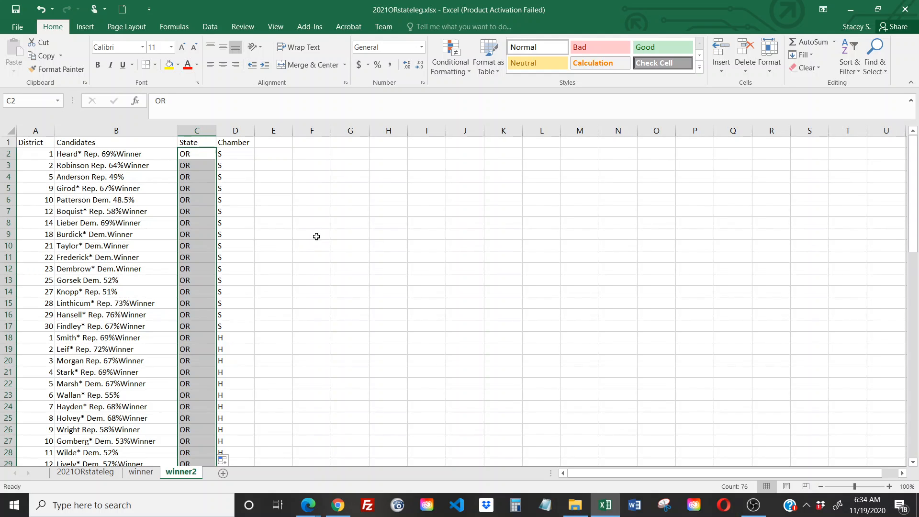
- Insert an empty column before the Candidates column
left_click(136, 131)
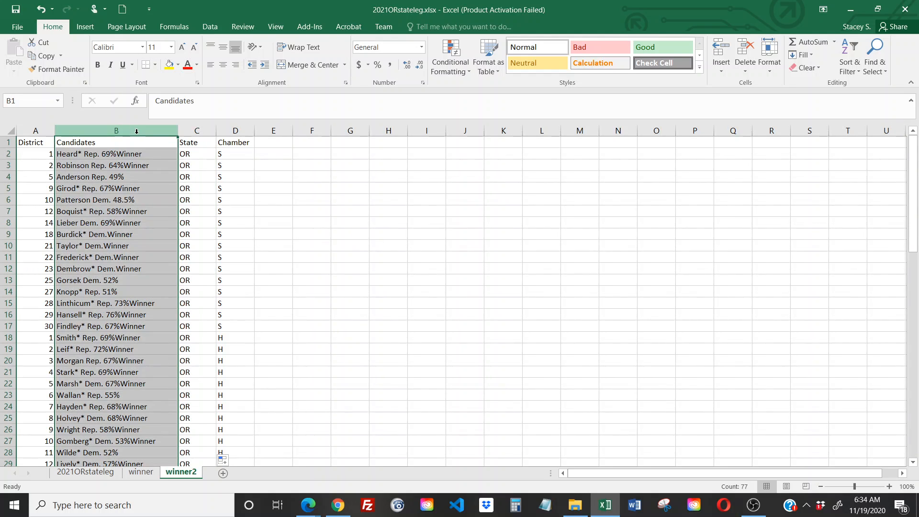
right_click(136, 131)
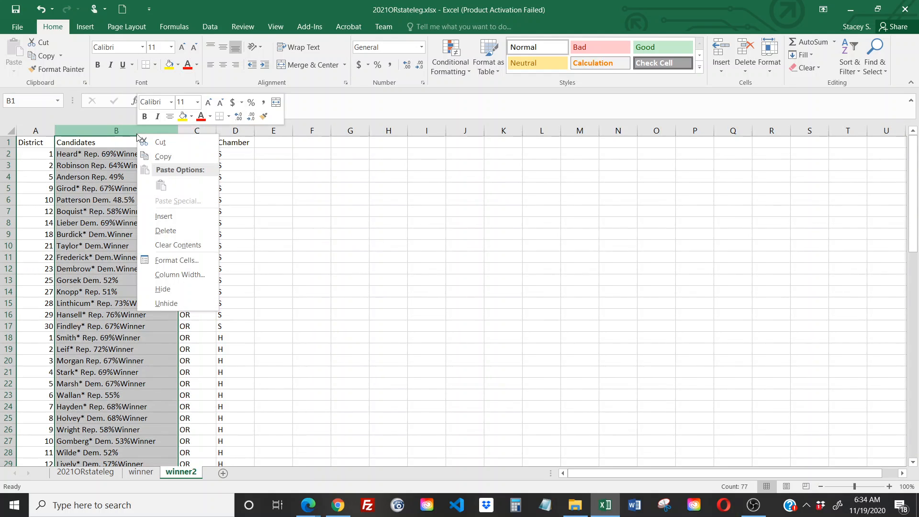
left_click(164, 216)
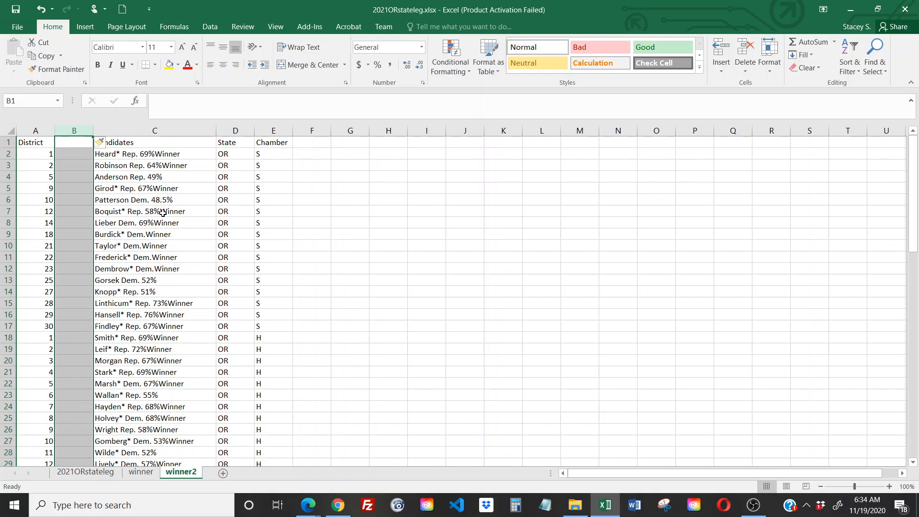
- Enter the header "Last Name" in cell B1 and auto-fit column B's width to it
left_click(78, 142)
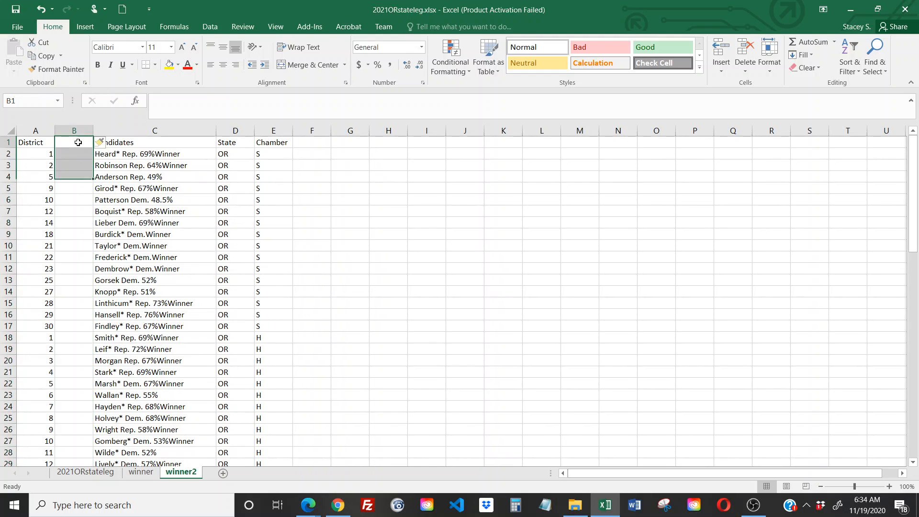
type("L")
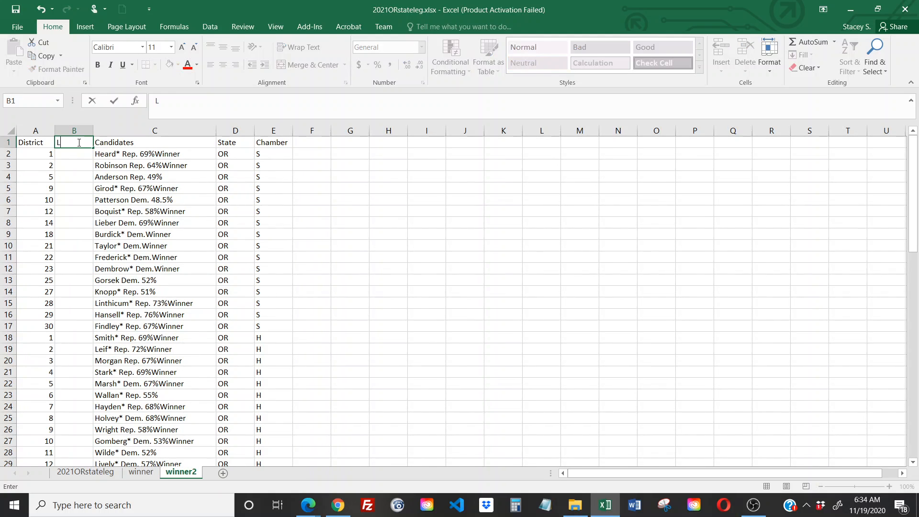
type("ast Name")
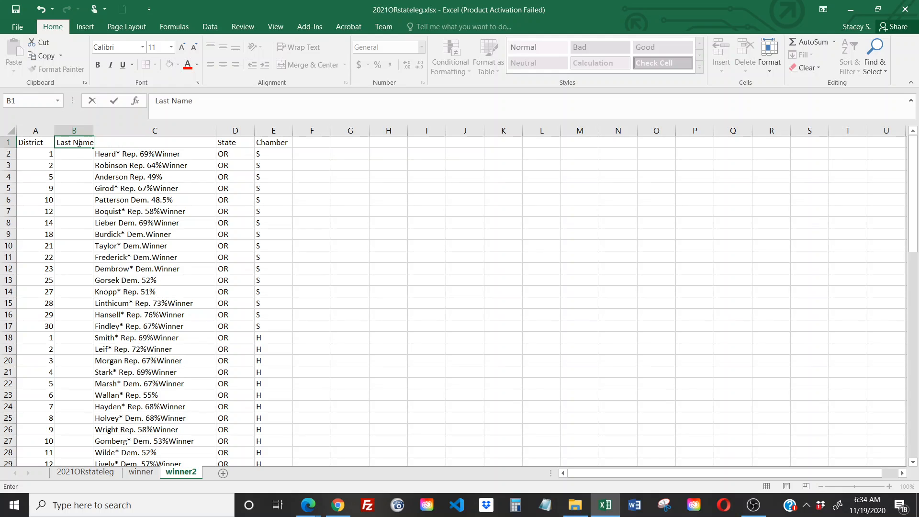
key("Return")
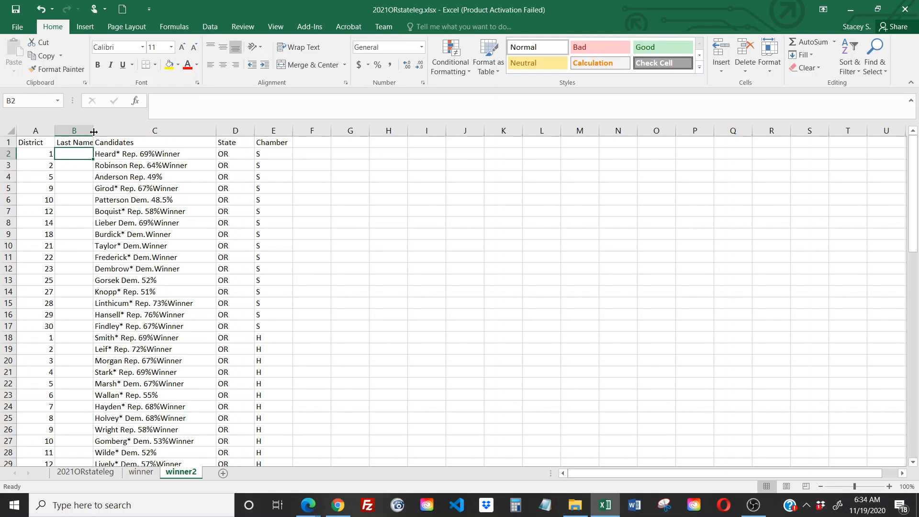
double_click(93, 130)
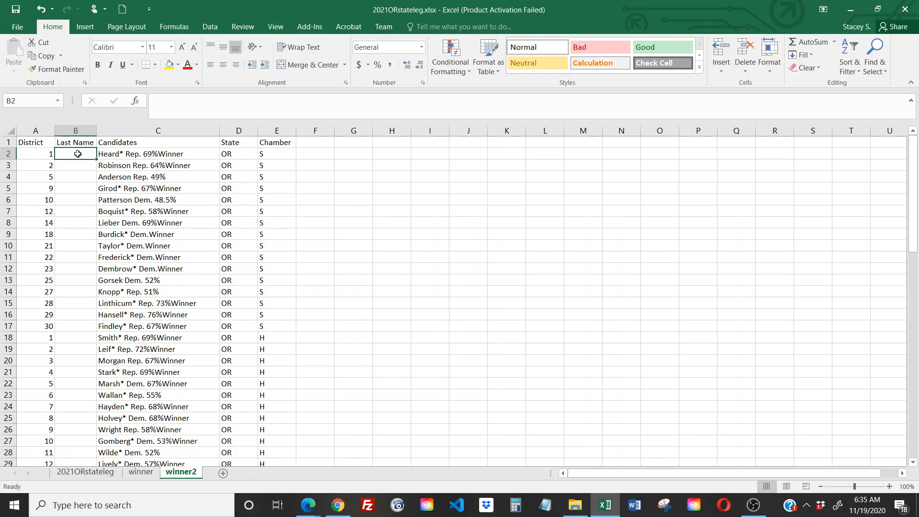
- Enter the first four candidates' last names in B2:B5 and use Flash Fill to complete the Last Name column
type("Heard")
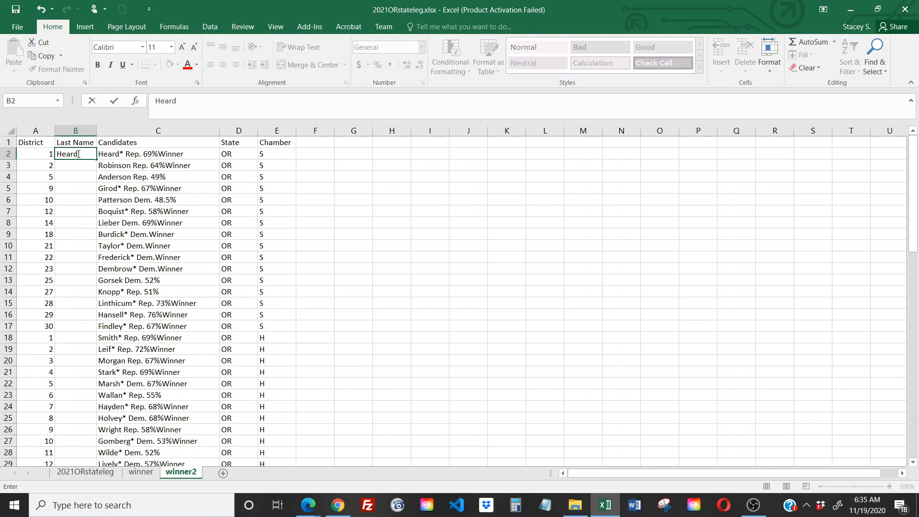
key("Return")
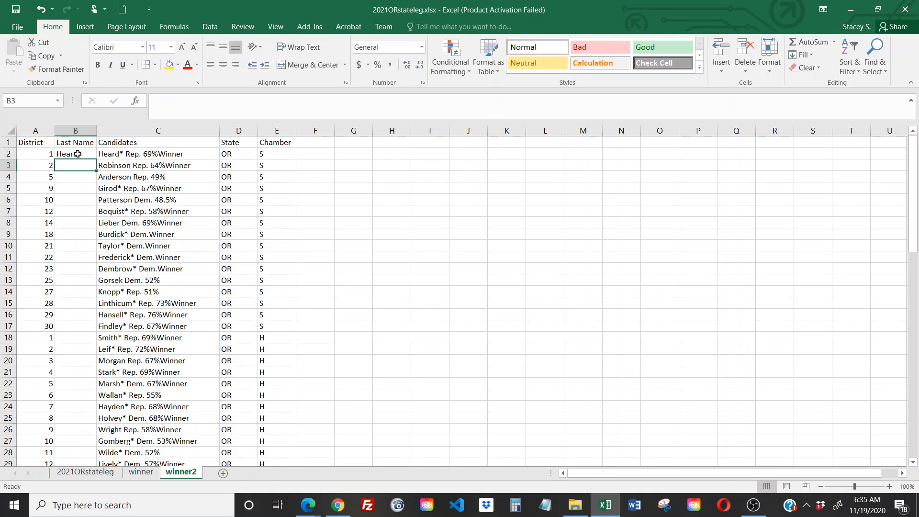
type("Robinson")
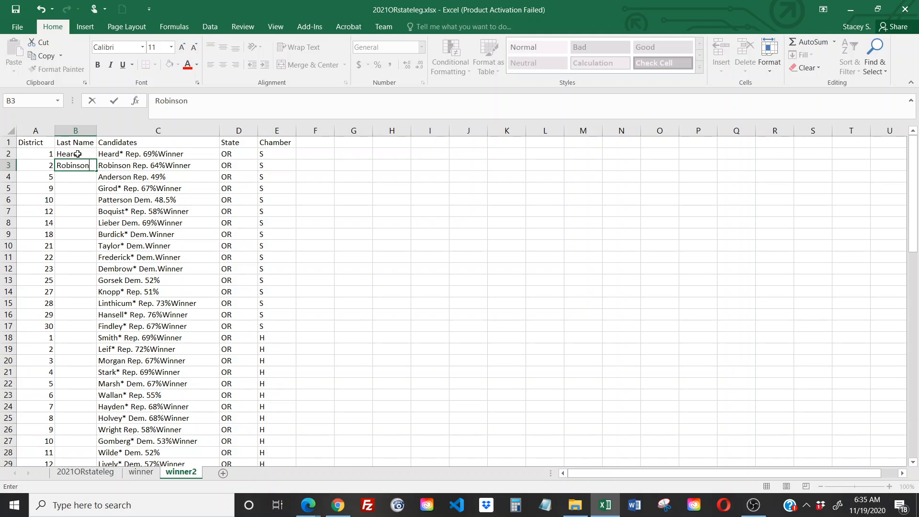
key("Return")
type("Anderson")
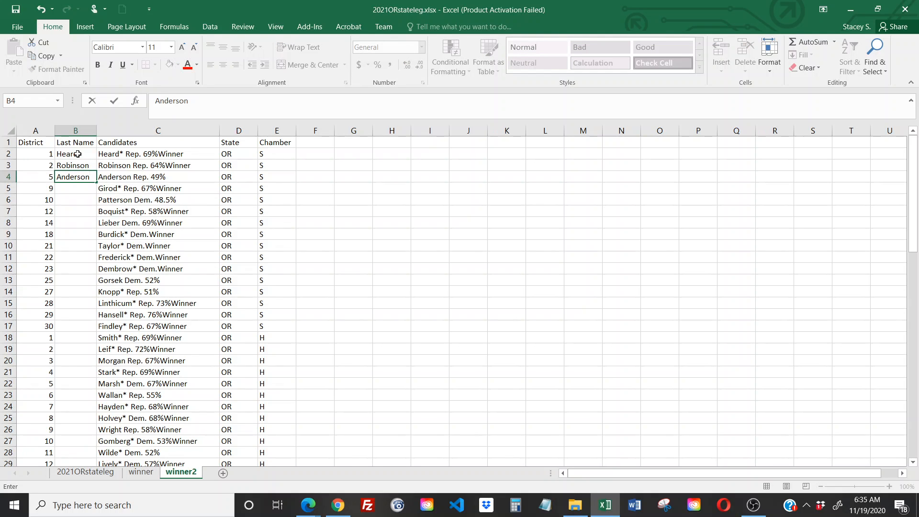
key("Return")
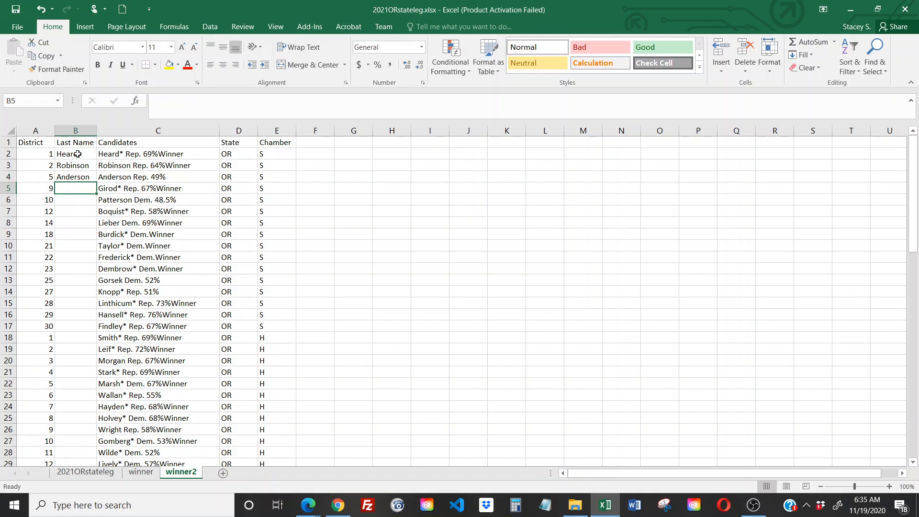
type("Girod")
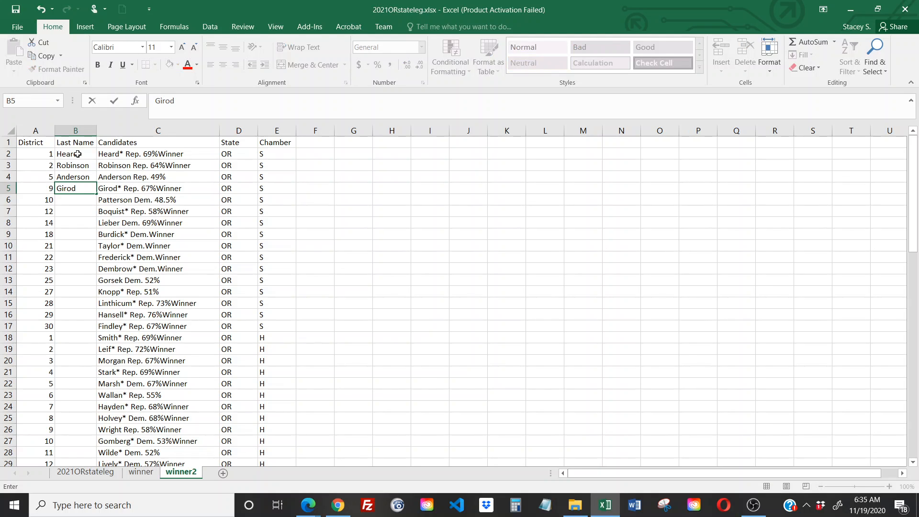
key("Return")
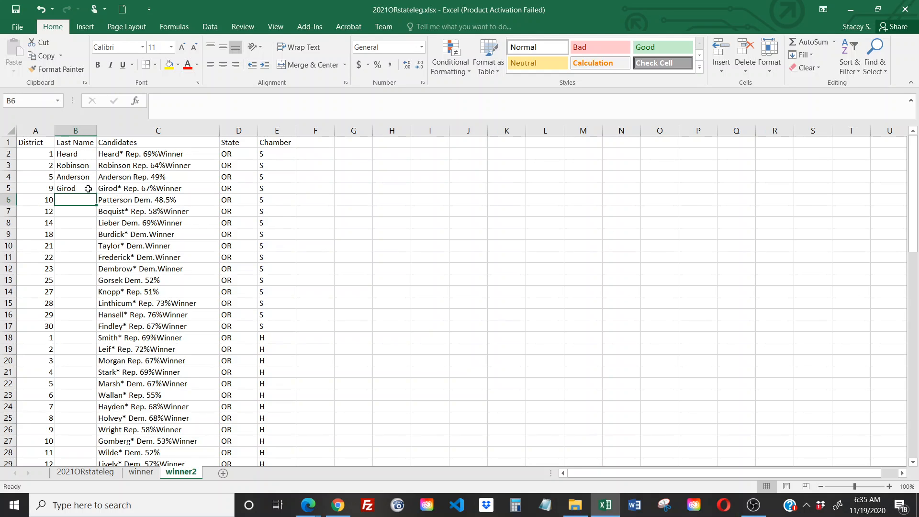
left_click(812, 55)
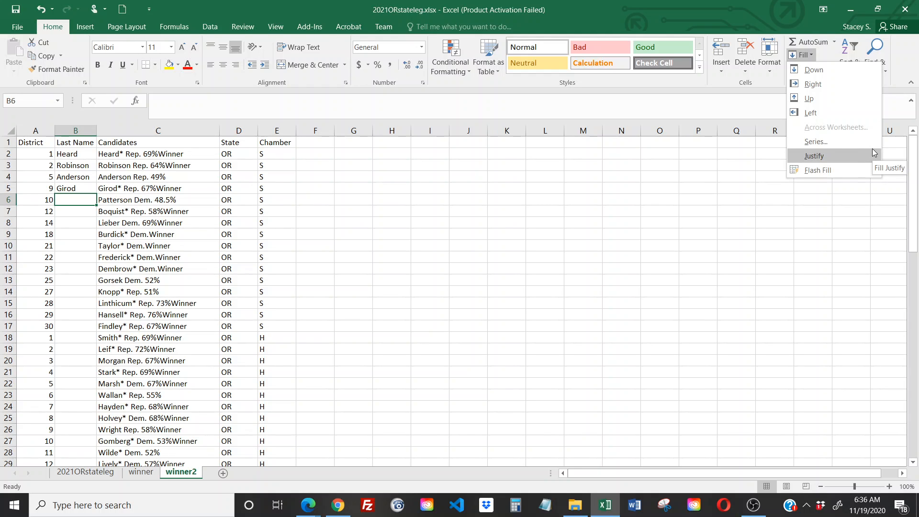
left_click(828, 166)
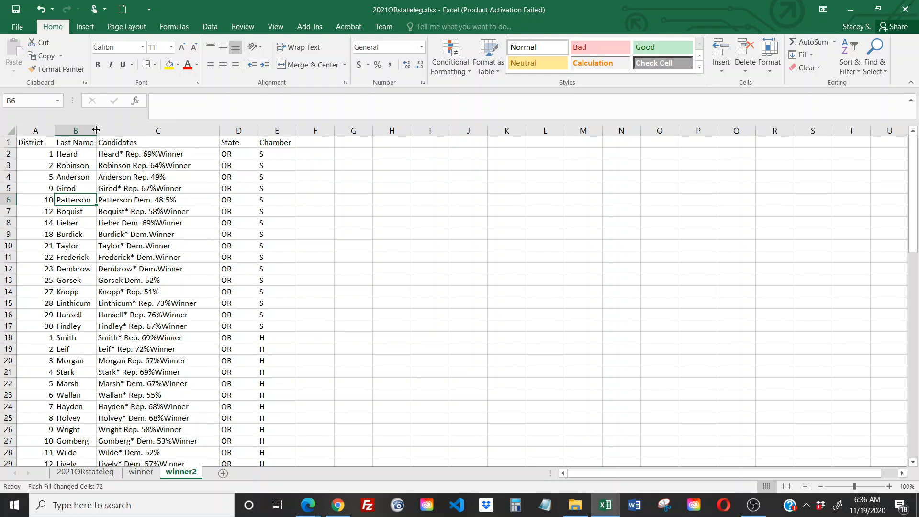
- Auto-fit the width of column B to the last names
double_click(97, 130)
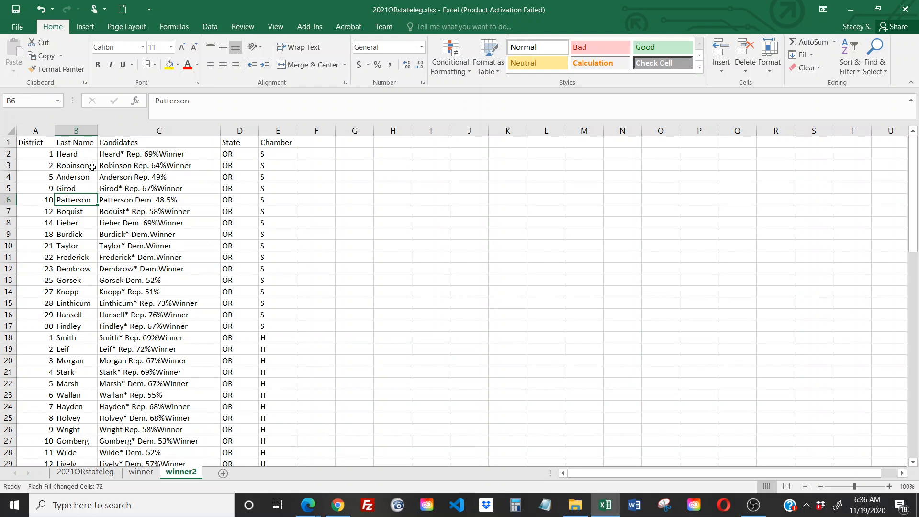
left_click_drag(97, 129, 81, 128)
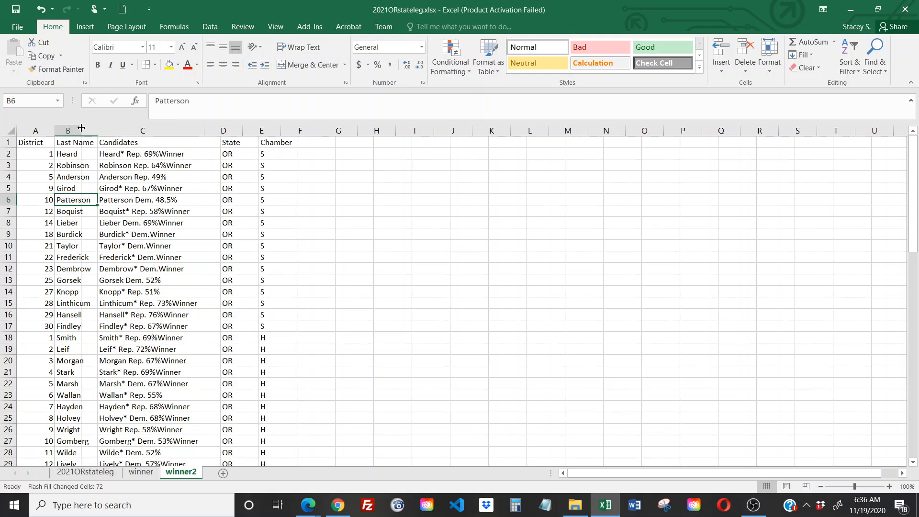
double_click(81, 128)
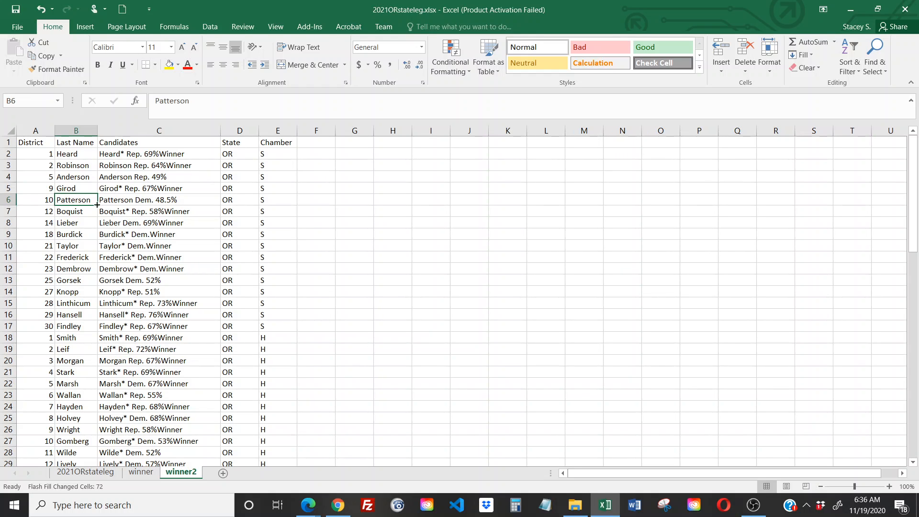
left_click(41, 154)
left_click_drag(41, 163, 36, 193)
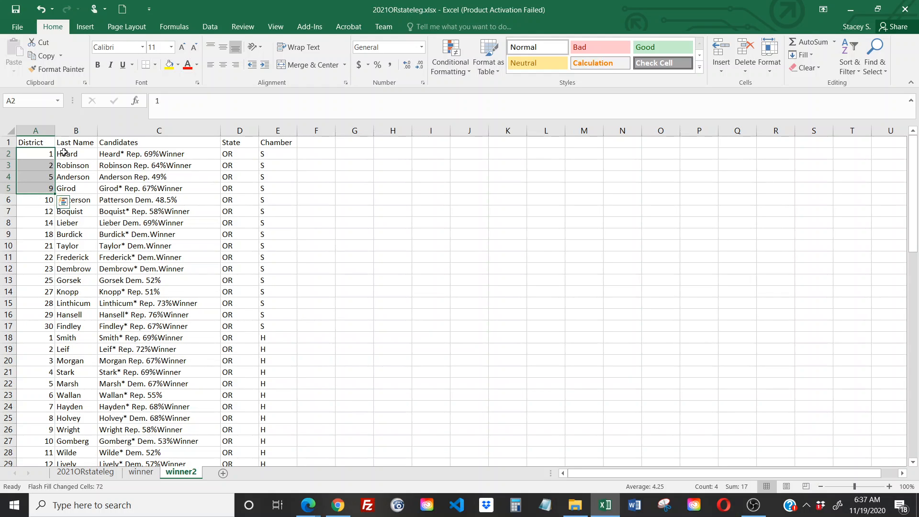
left_click(46, 198)
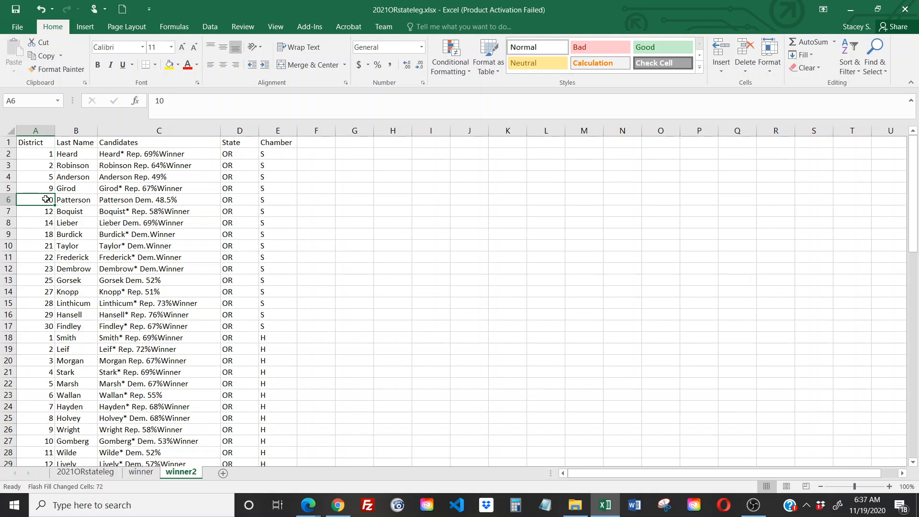
- Apply the custom number format 000 to the first district number in cell A2
left_click(48, 152)
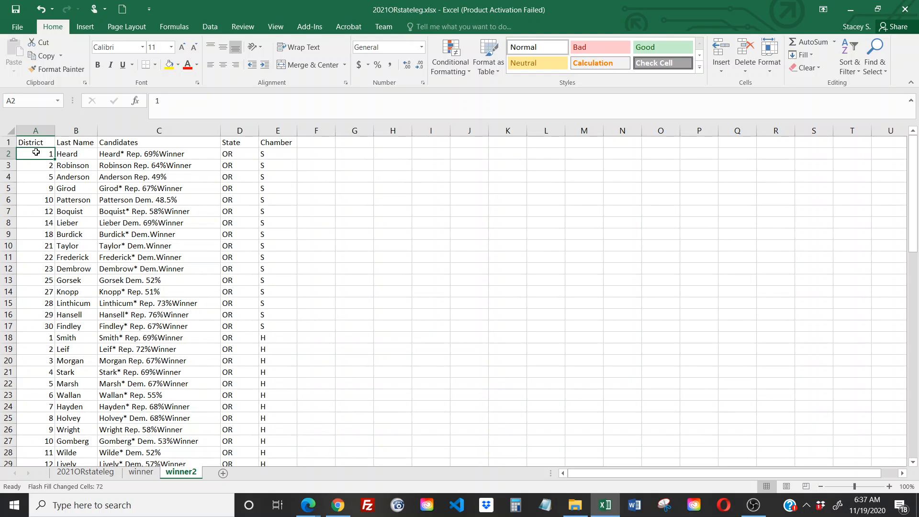
right_click(36, 152)
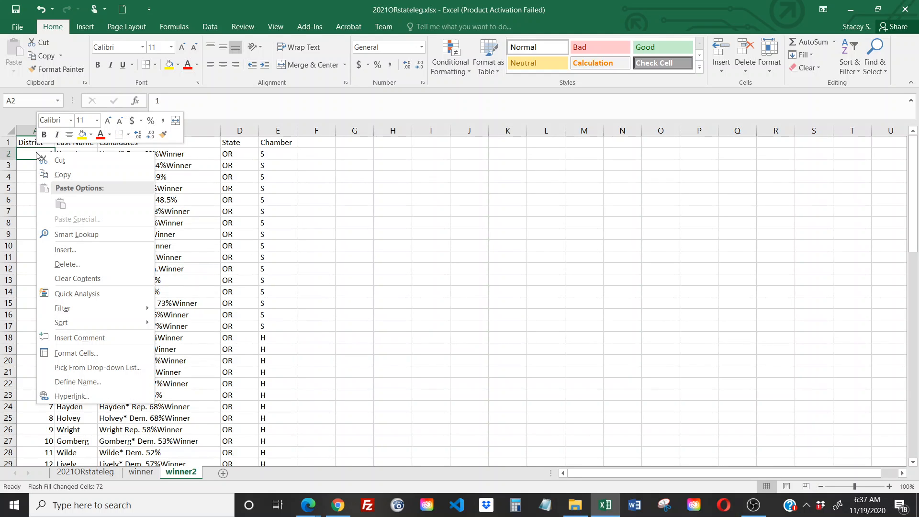
left_click(75, 355)
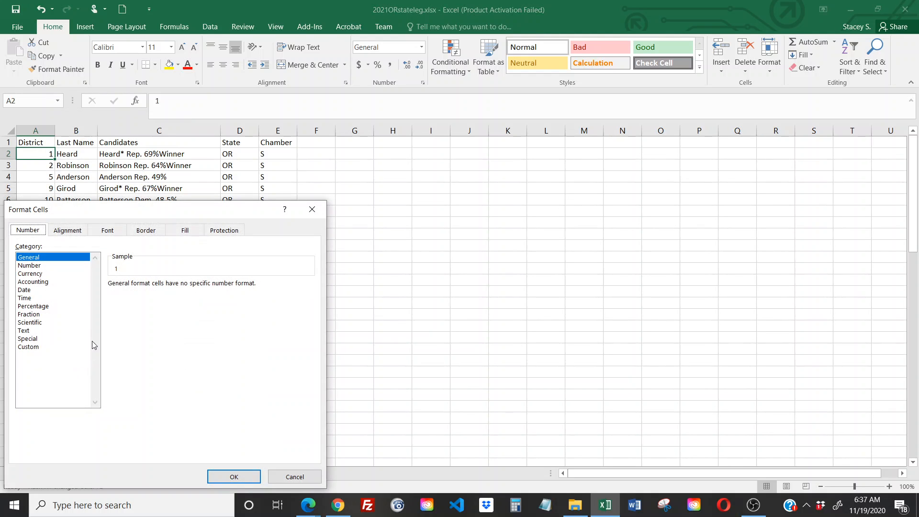
left_click(34, 266)
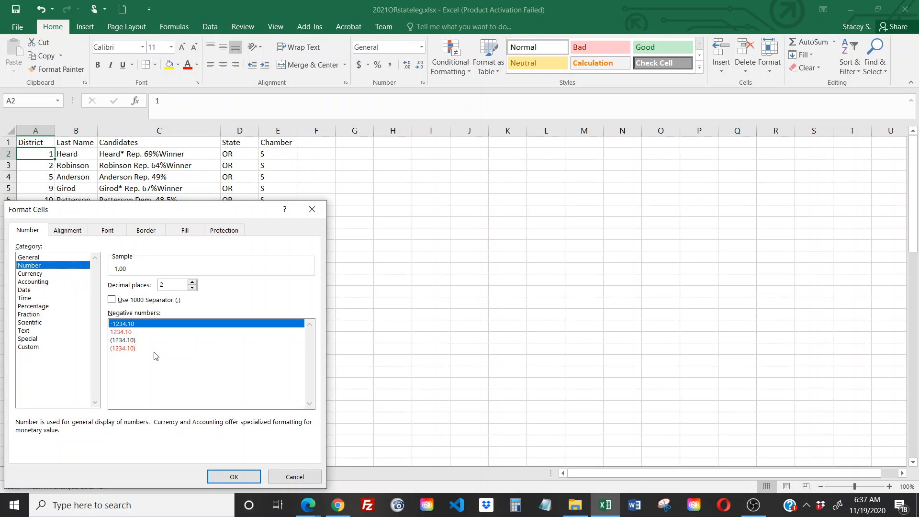
left_click(46, 348)
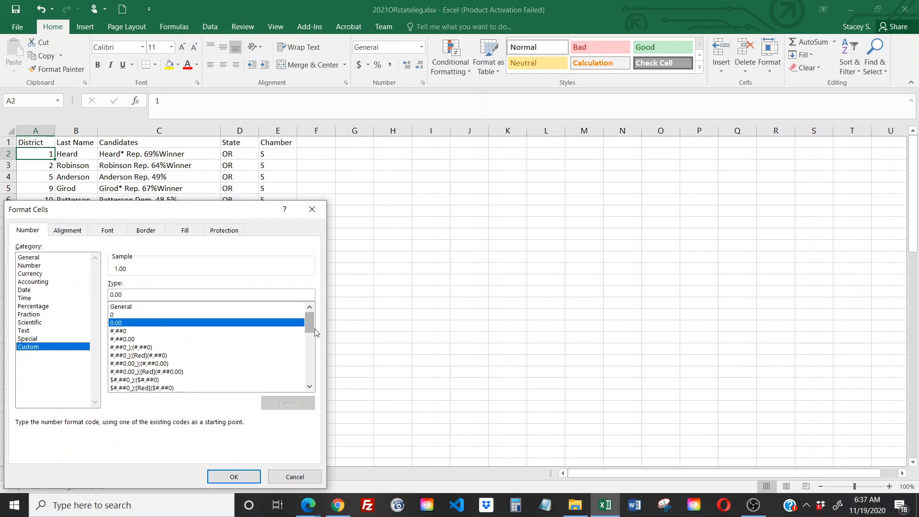
mouse_move(310, 321)
left_mouse_down()
mouse_move(313, 342)
mouse_move(311, 320)
left_mouse_up()
left_click_drag(135, 293, 98, 299)
type("000")
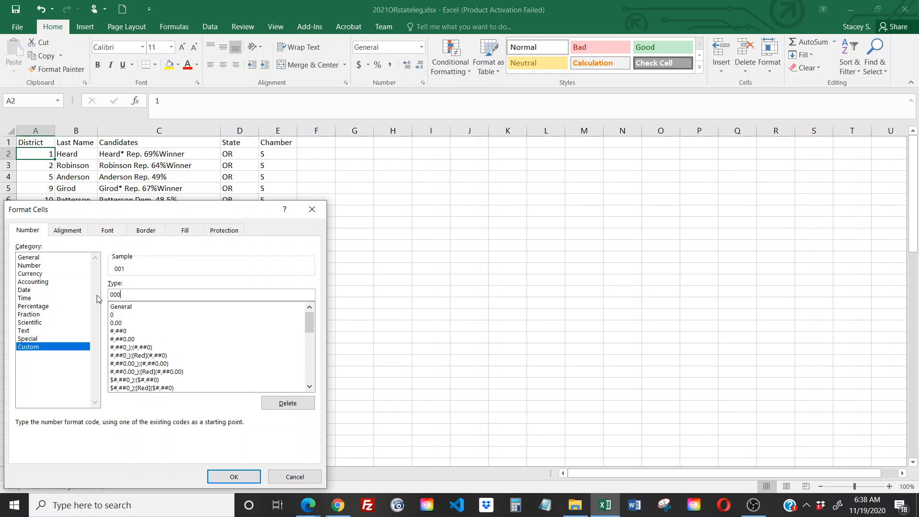
left_click(241, 478)
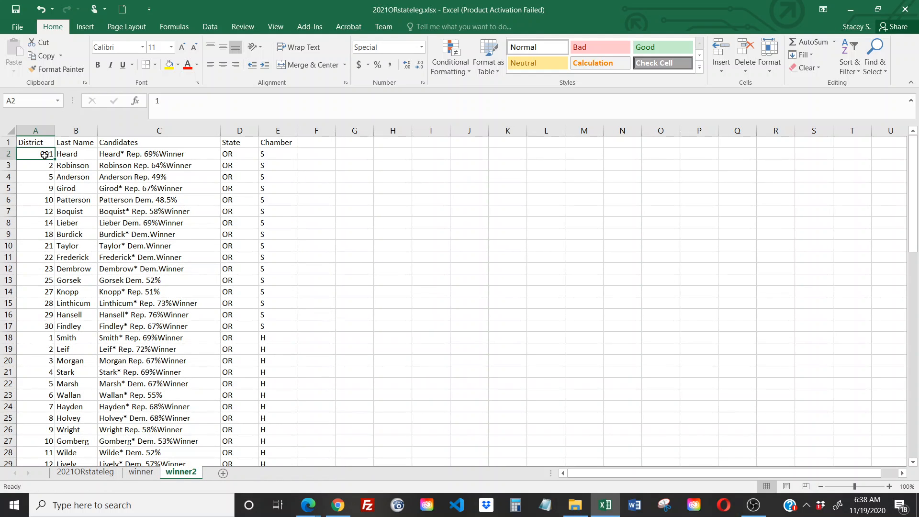
- Copy the number format of A2 onto the district numbers in A3:A22 with Format Painter
left_click(58, 67)
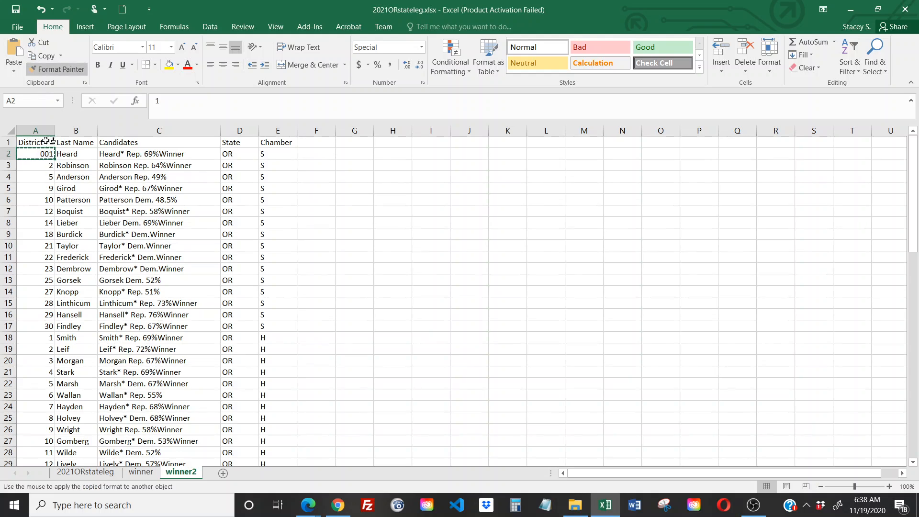
left_click_drag(44, 166, 37, 383)
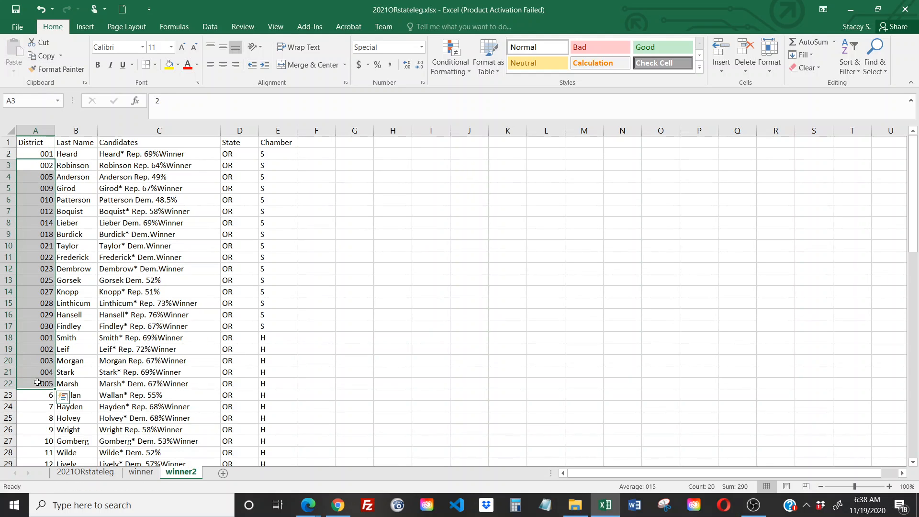
left_click(45, 186)
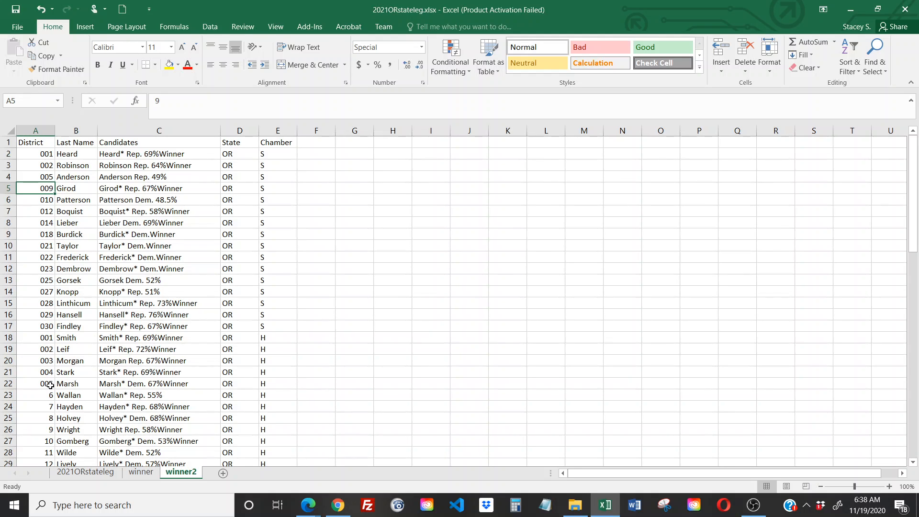
left_click(41, 152)
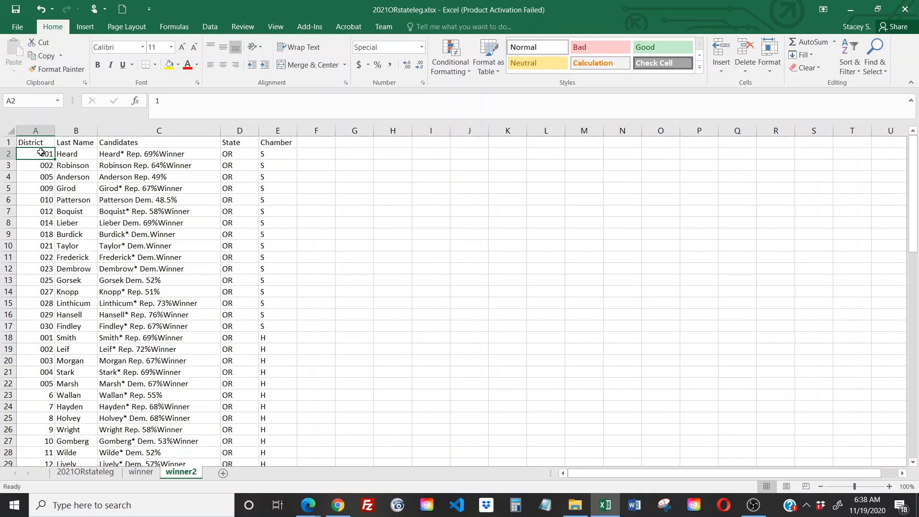
left_click(47, 247)
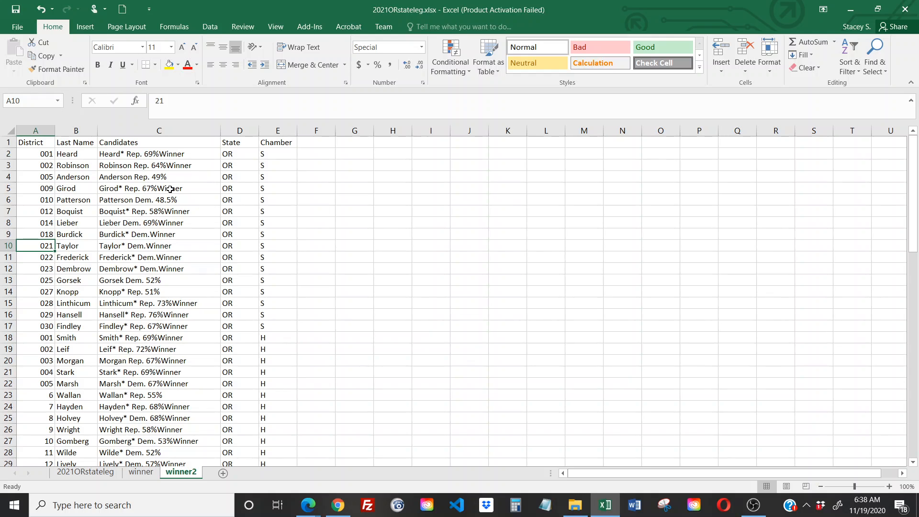
- Insert an empty column between the Last Name and Candidates columns
left_click(114, 132)
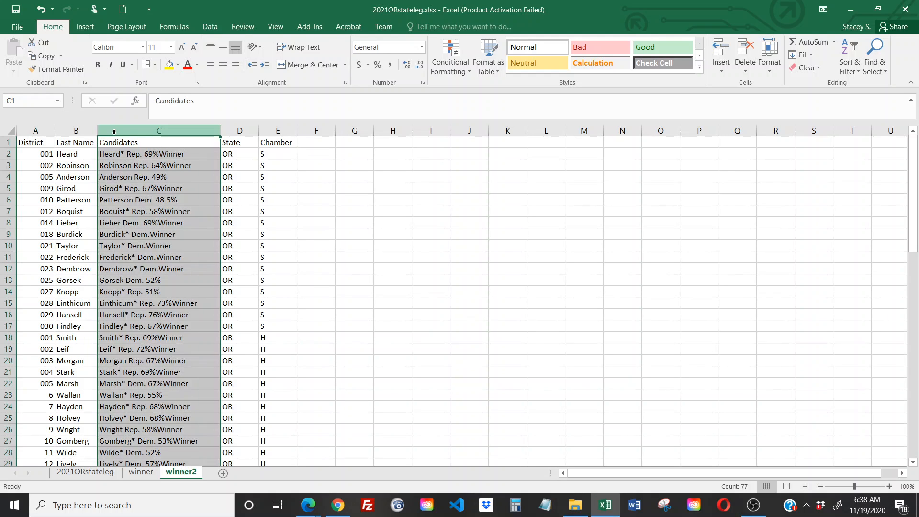
right_click(114, 134)
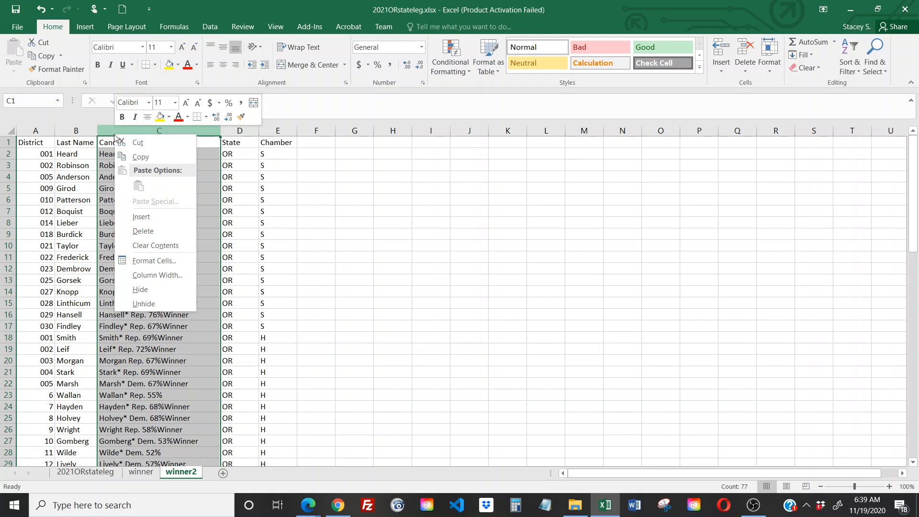
left_click(137, 217)
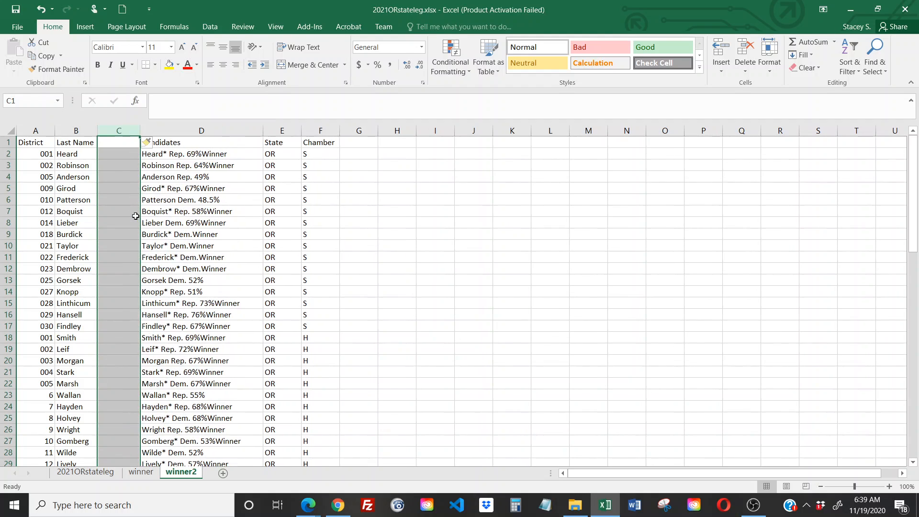
- Enter the header "External ID" in cell C1
left_click(118, 144)
left_click(118, 144)
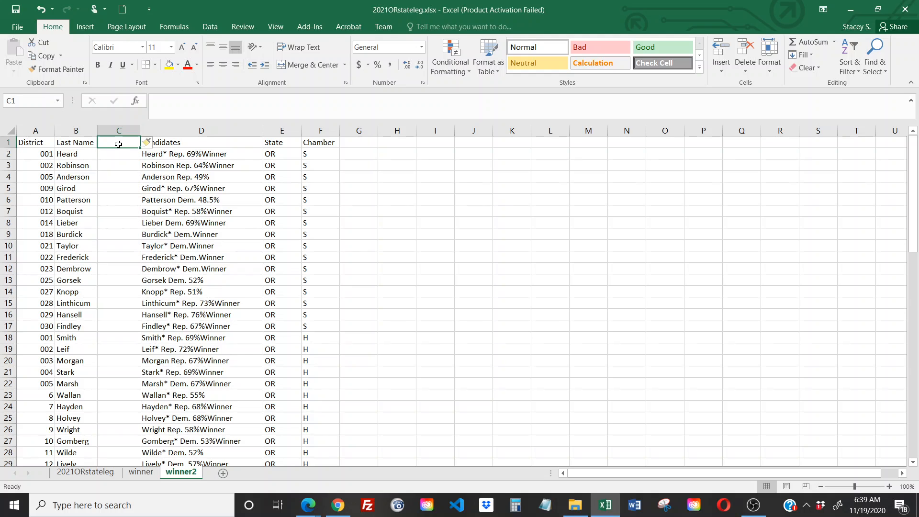
type("Extern")
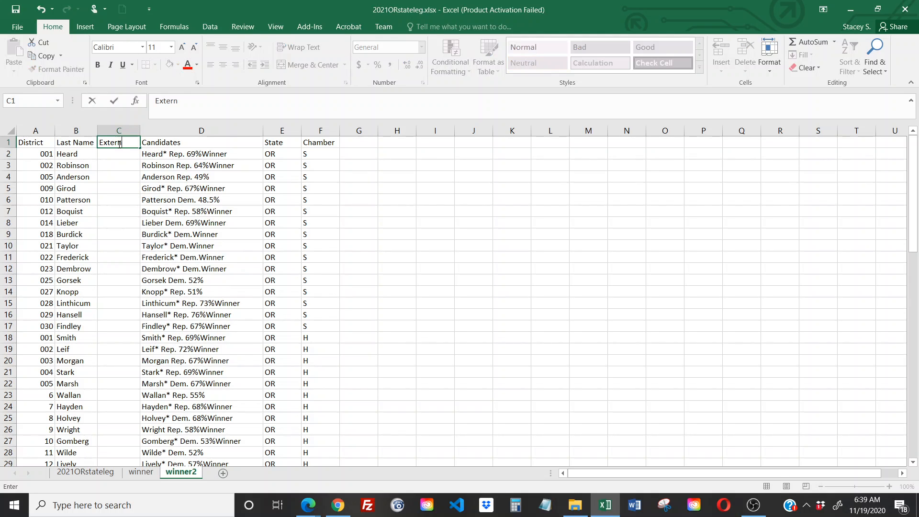
type("al ID")
key("Return")
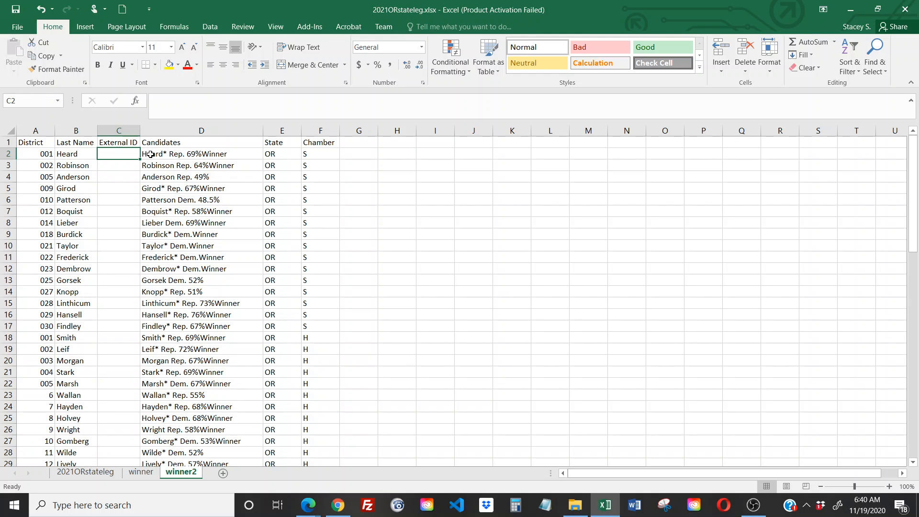
- Enter the formula ="OR" in cell C2 under External ID
type("=")
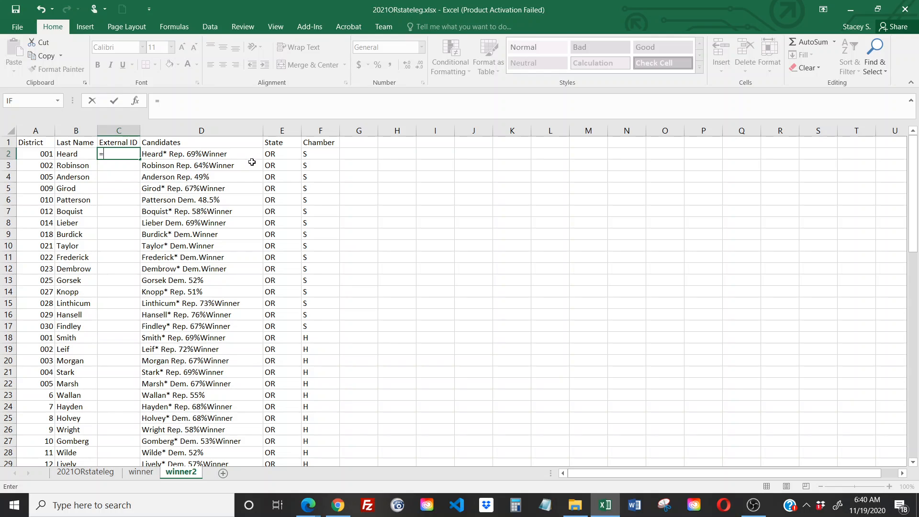
type("\"OR\"")
key("Return")
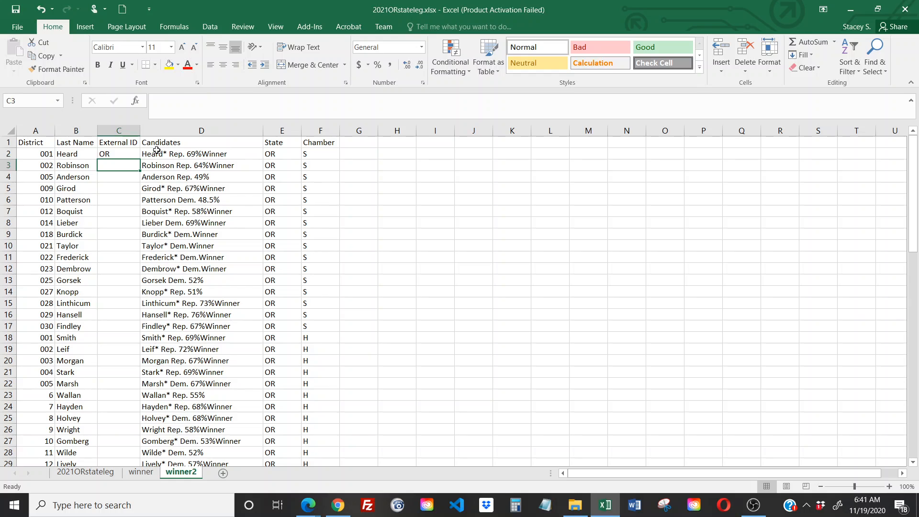
- Change the External ID formula in C2 to =E2&F2, joining the state and chamber references
left_click(130, 154)
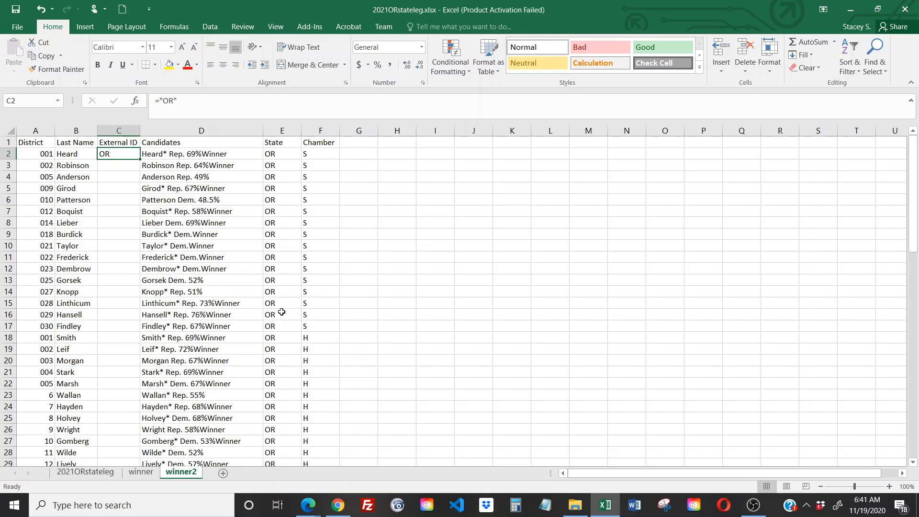
left_click(159, 99)
left_click_drag(159, 99, 189, 103)
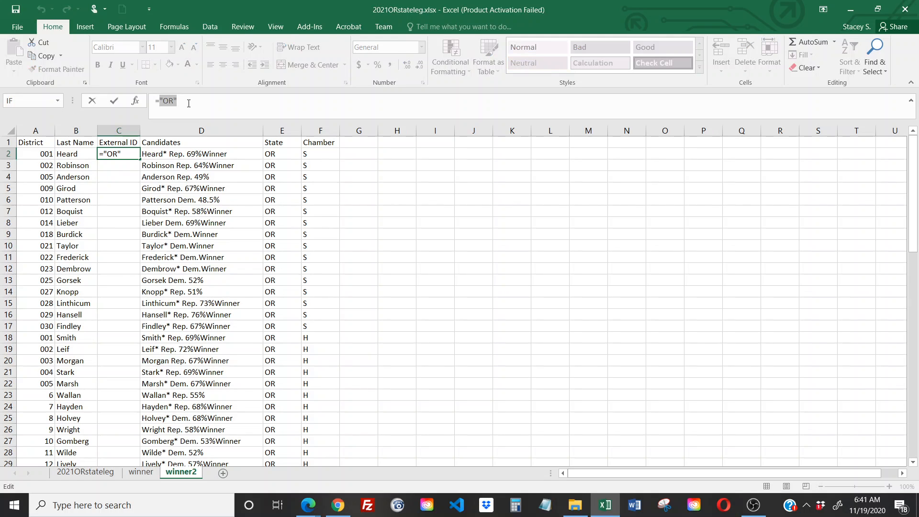
key("BackSpace")
left_click(283, 154)
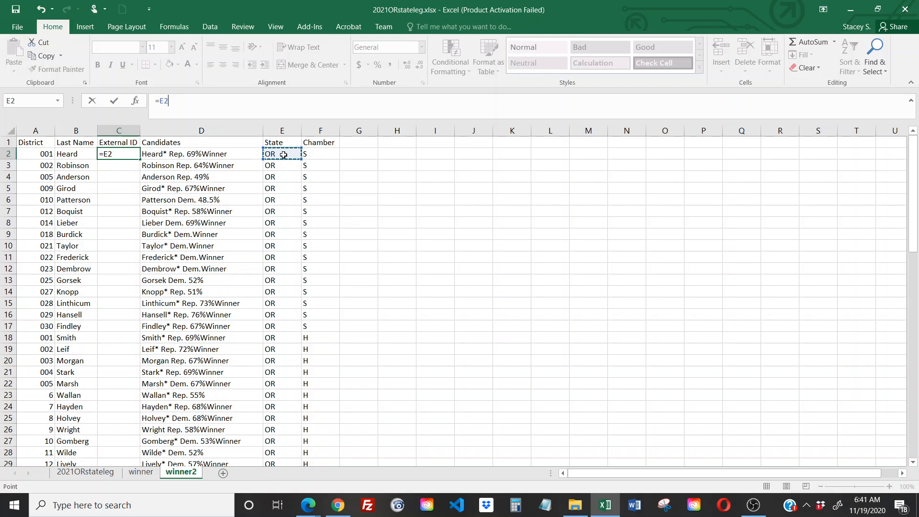
type("&")
left_click(317, 155)
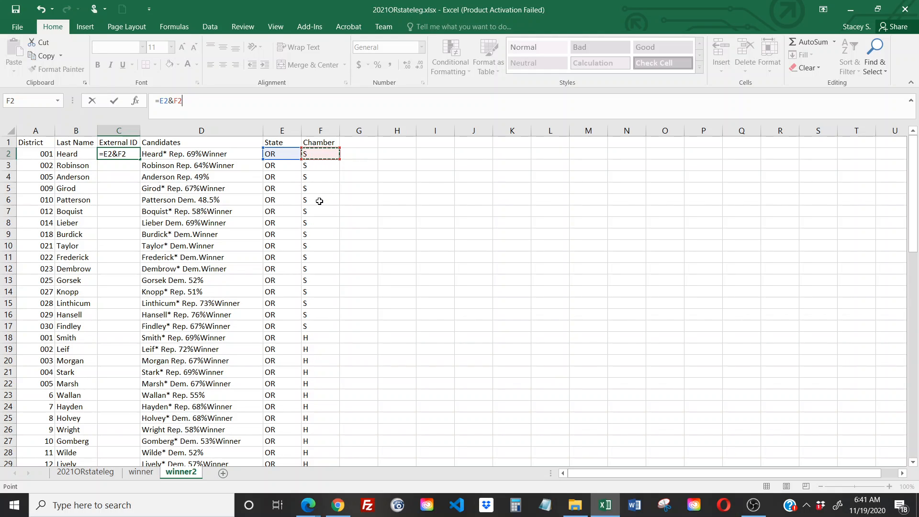
key("Return")
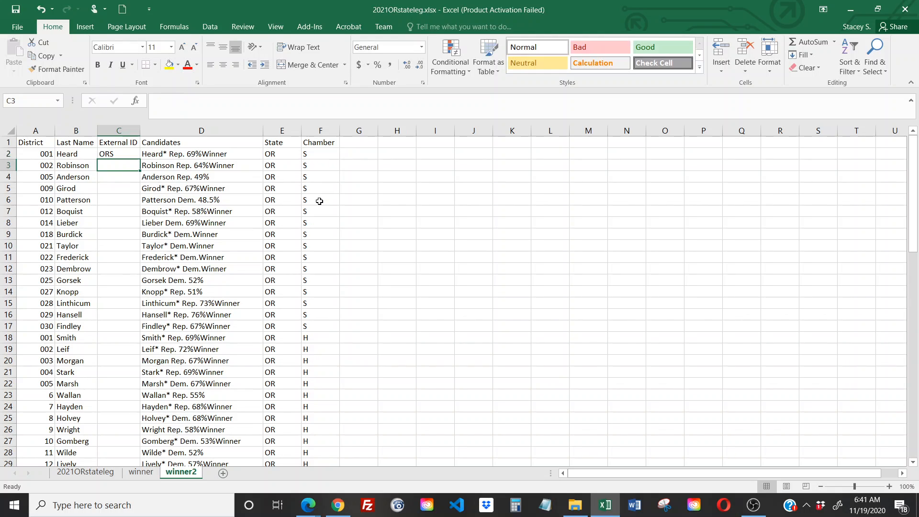
- Append the district reference to the External ID formula in C2, making it =E2&F2&A2
left_click(118, 153)
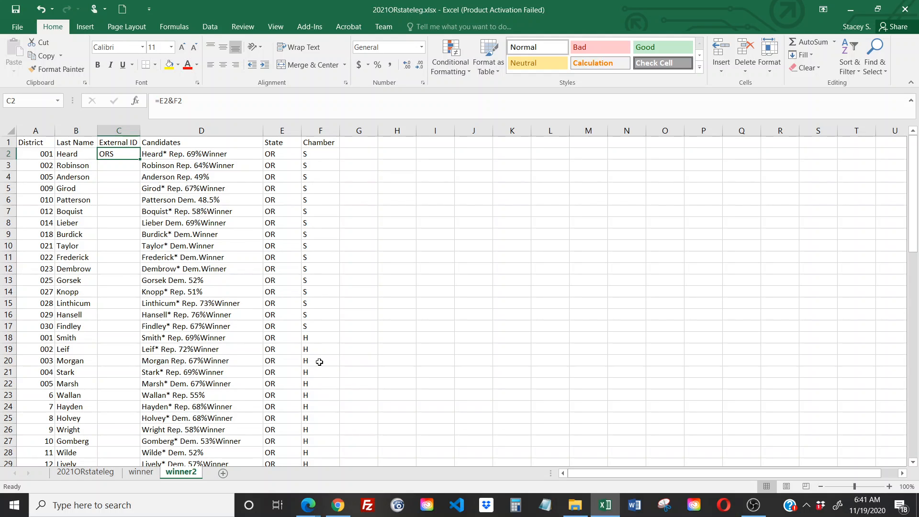
left_click(187, 100)
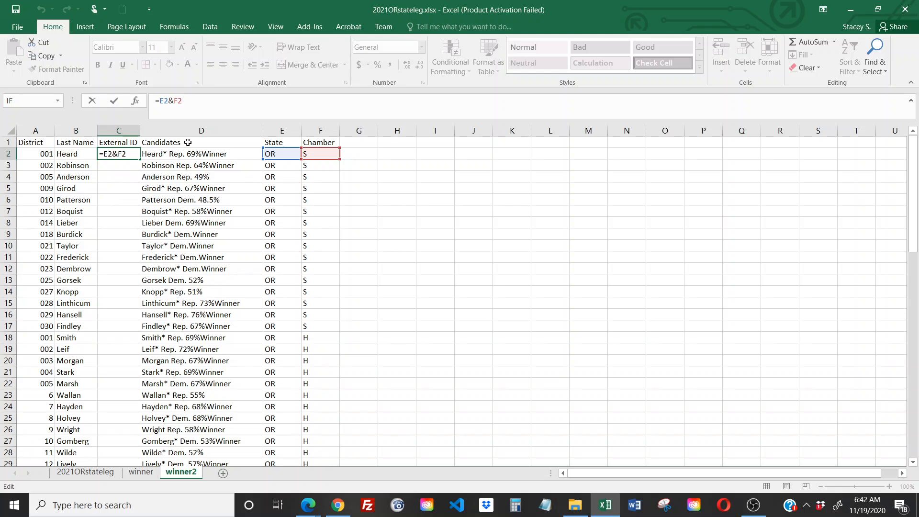
type("&")
left_click(44, 154)
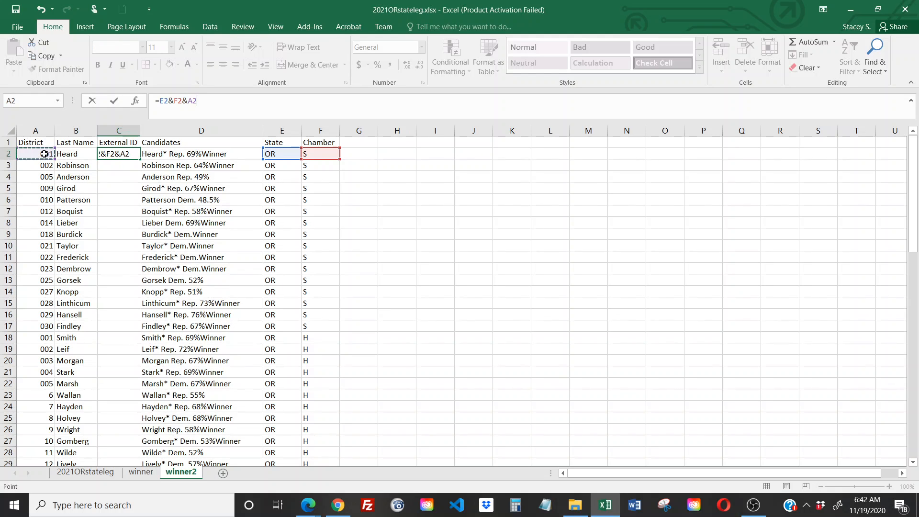
key("Return")
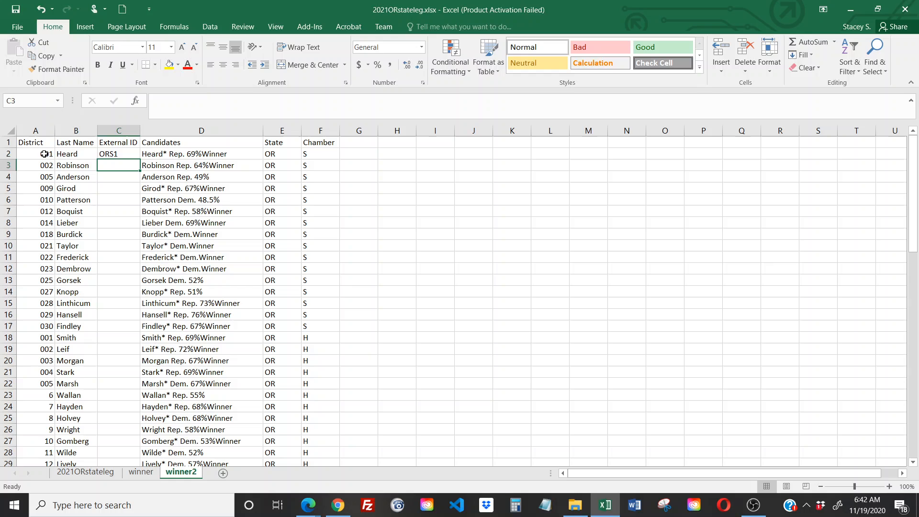
left_click(121, 154)
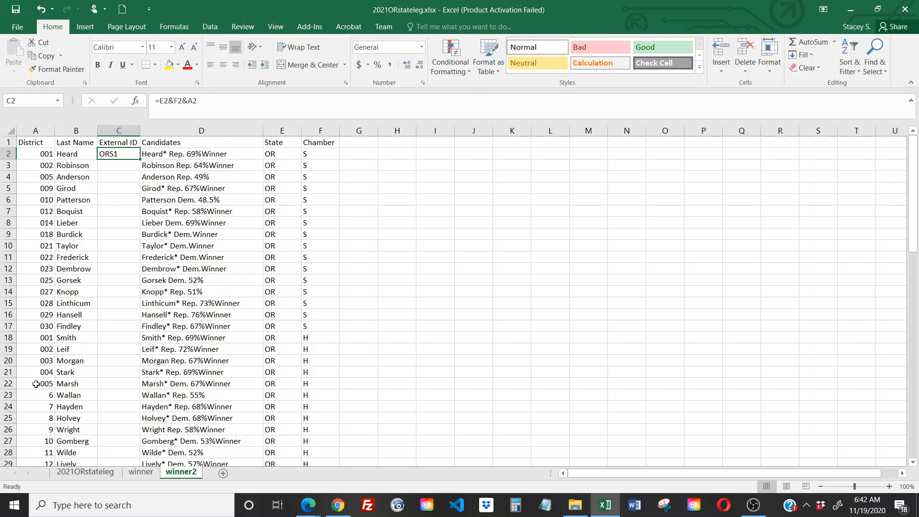
- Replace the plain district reference in C2's External ID formula with three-digit text, making it =E2&F2&TEXT(A2,"000")
left_click(189, 101)
left_click_drag(189, 101, 218, 105)
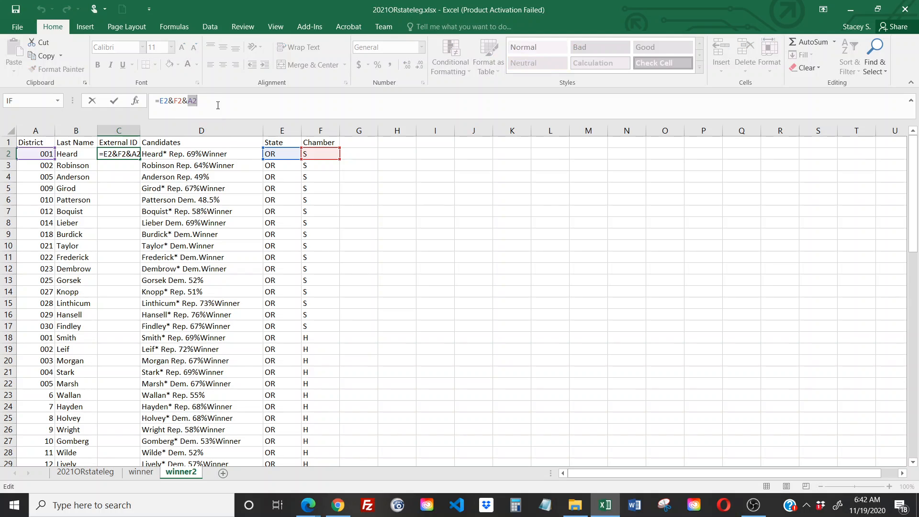
key("BackSpace")
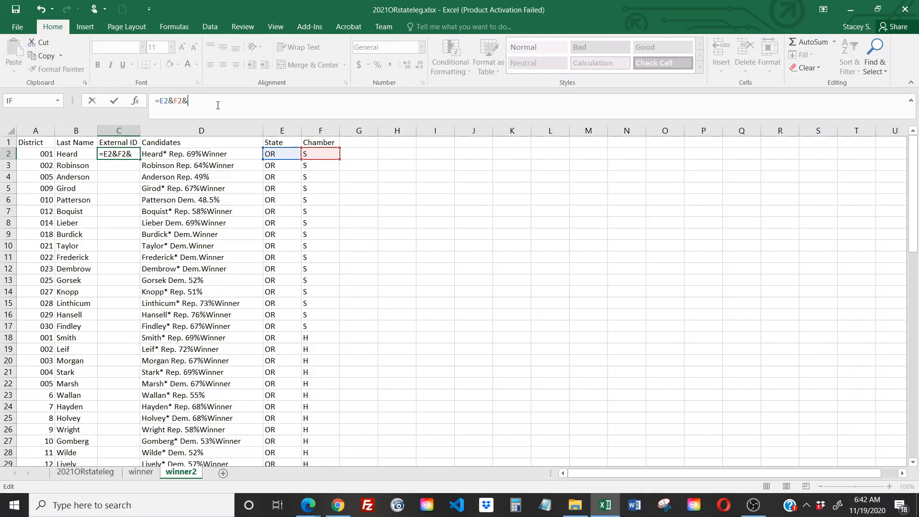
type("TEXT")
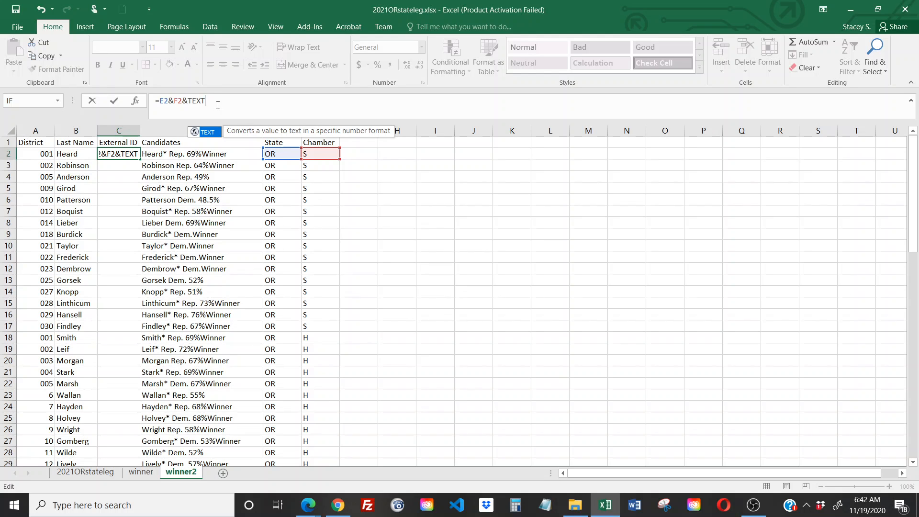
type("9")
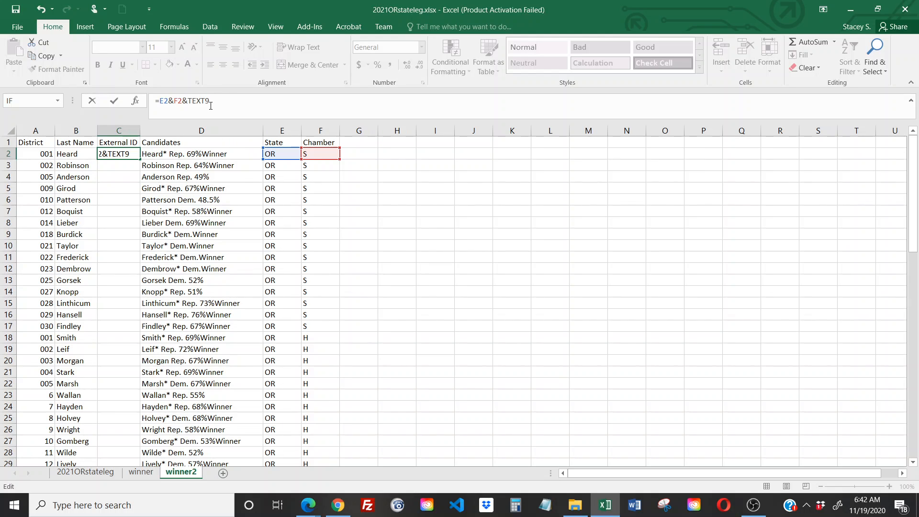
key("shift+Left")
type("(")
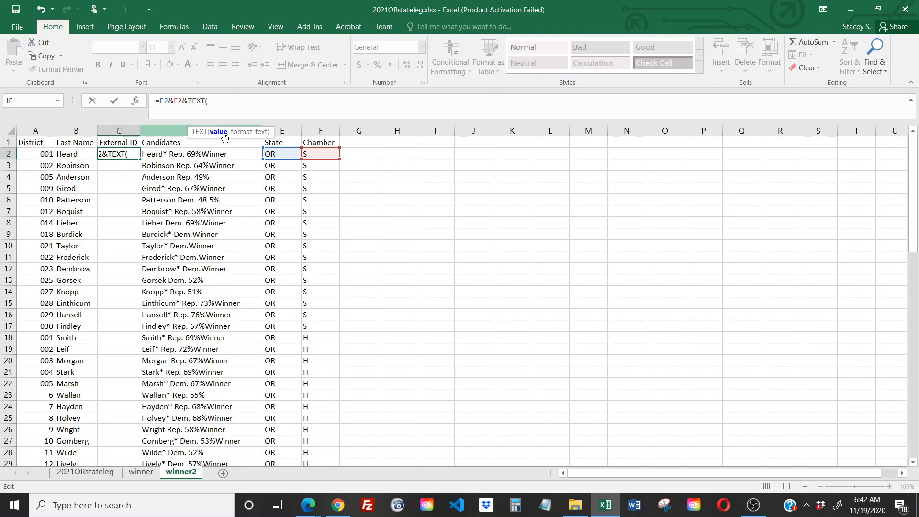
left_click(42, 154)
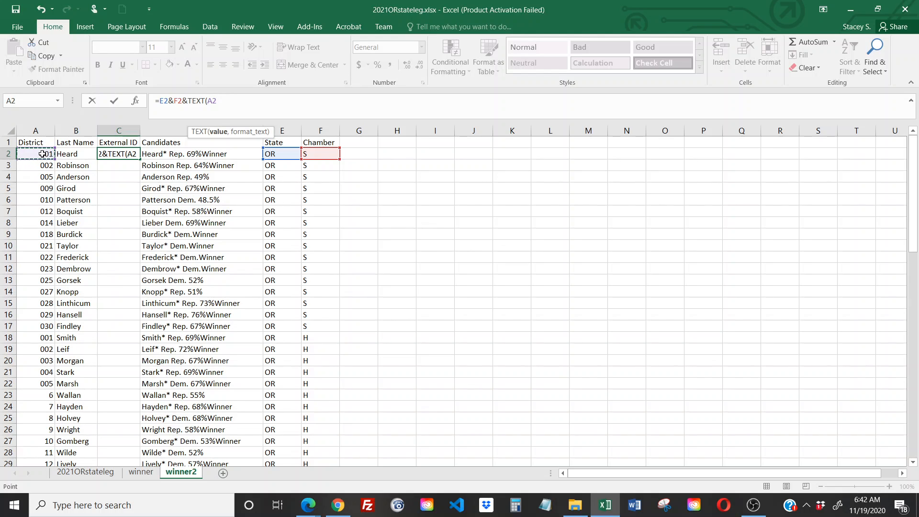
type(",")
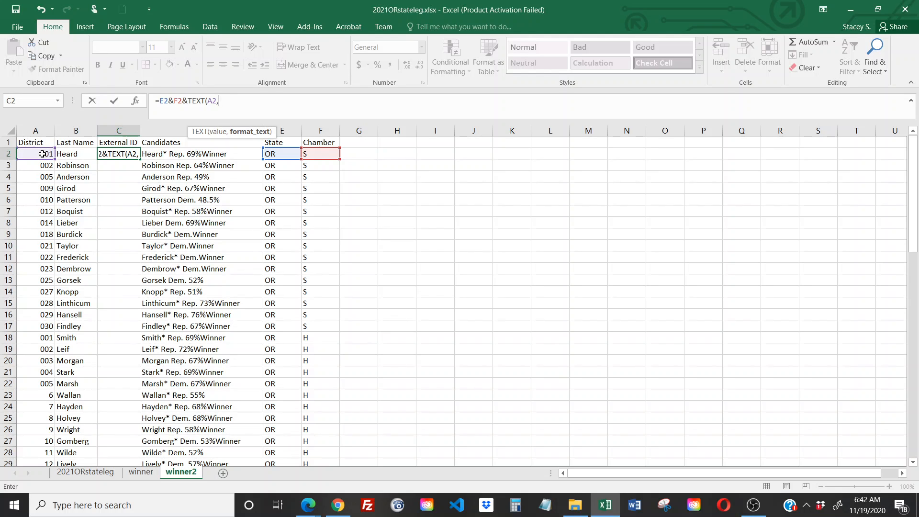
type("\"000\"")
type("\"")
left_click(240, 101)
type(")")
key("Return")
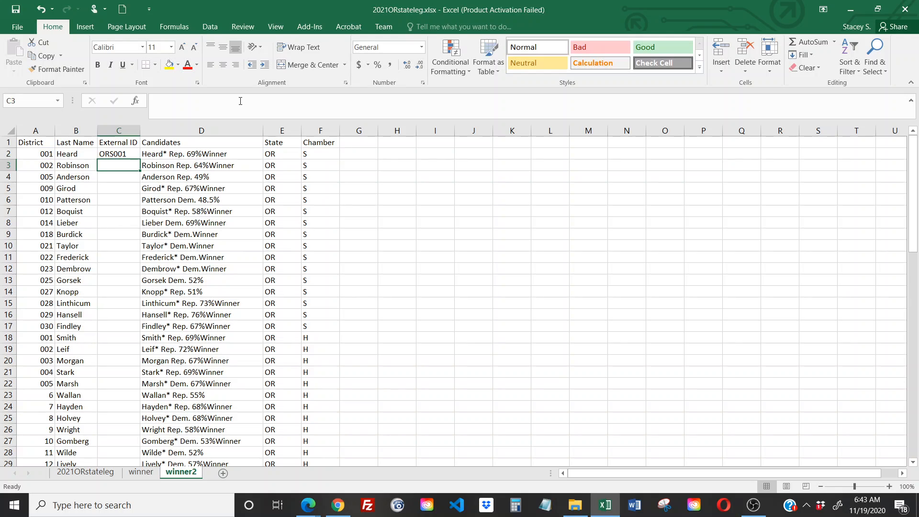
- Widen the External ID column and append the last name reference to C2, making it =E2&F2&TEXT(A2,"000")&B2
left_click(129, 150)
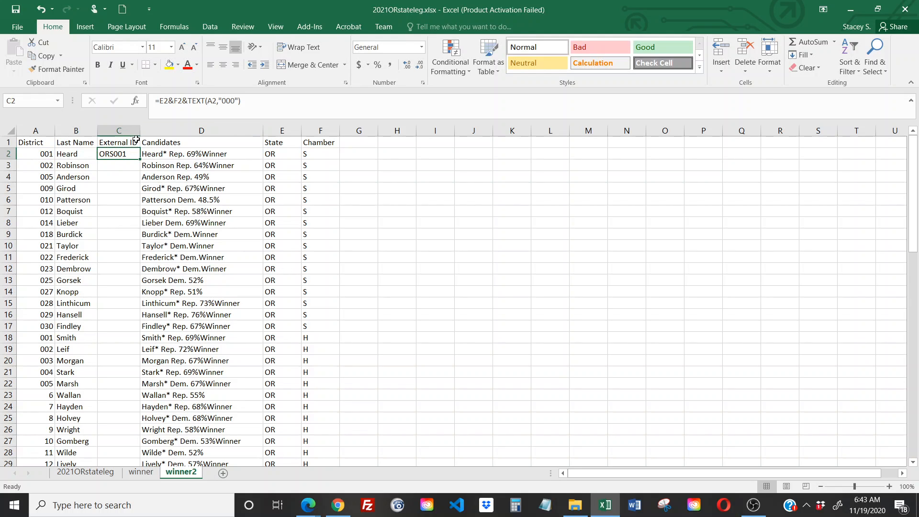
left_click_drag(140, 130, 166, 130)
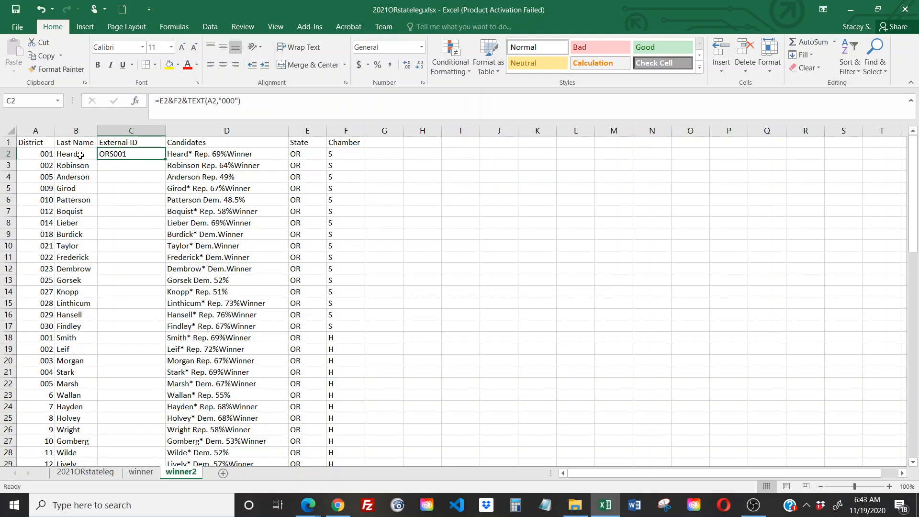
double_click(133, 154)
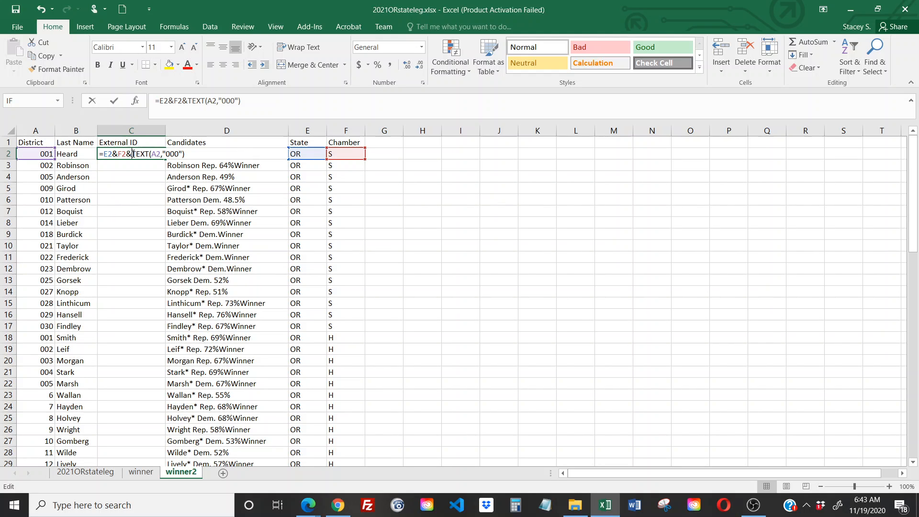
left_click(249, 104)
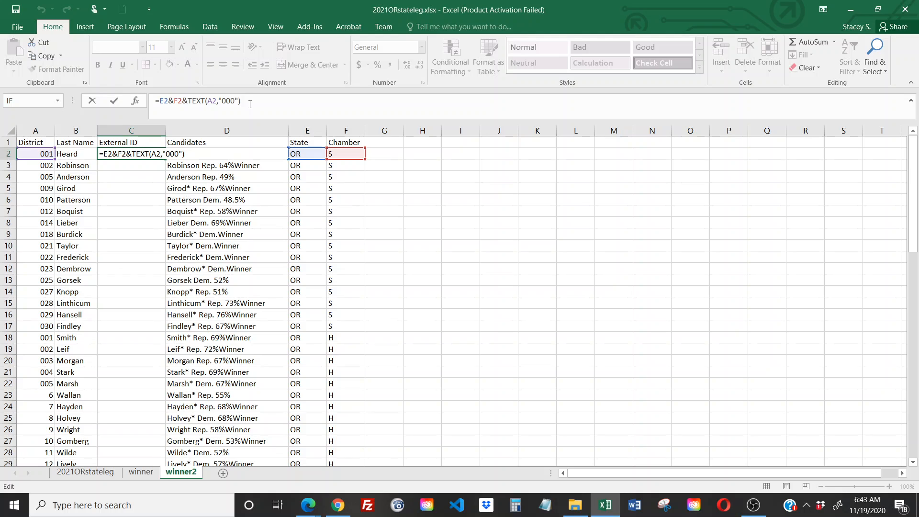
type("&")
left_click(76, 155)
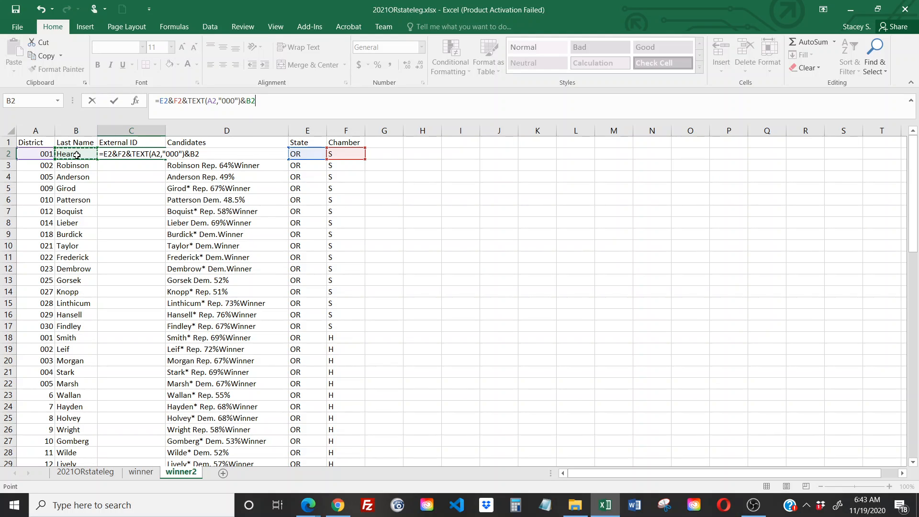
key("Return")
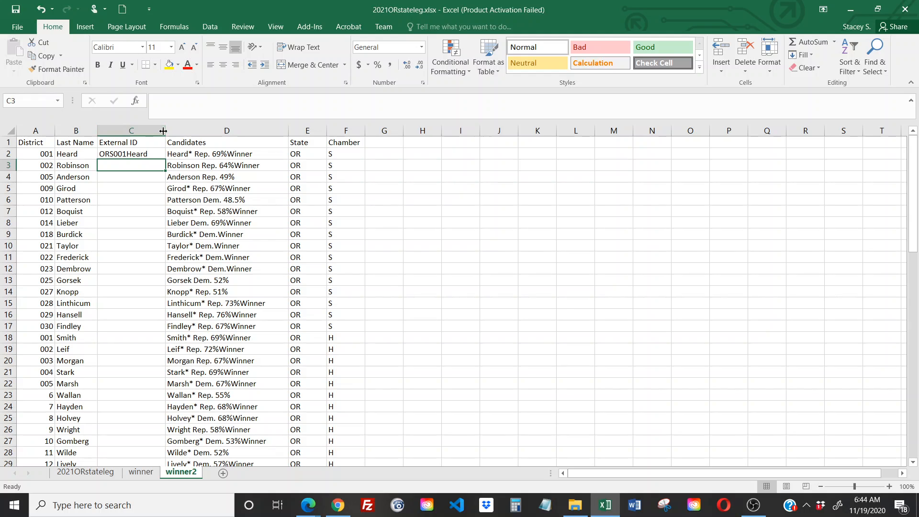
- Fill the External ID formula from C2 down all data rows and widen column C slightly to fit the IDs
left_click(152, 153)
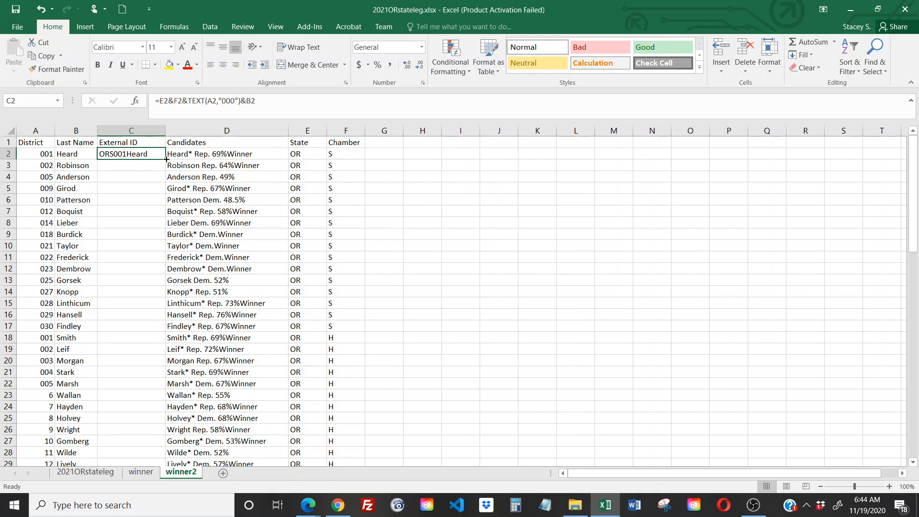
double_click(165, 160)
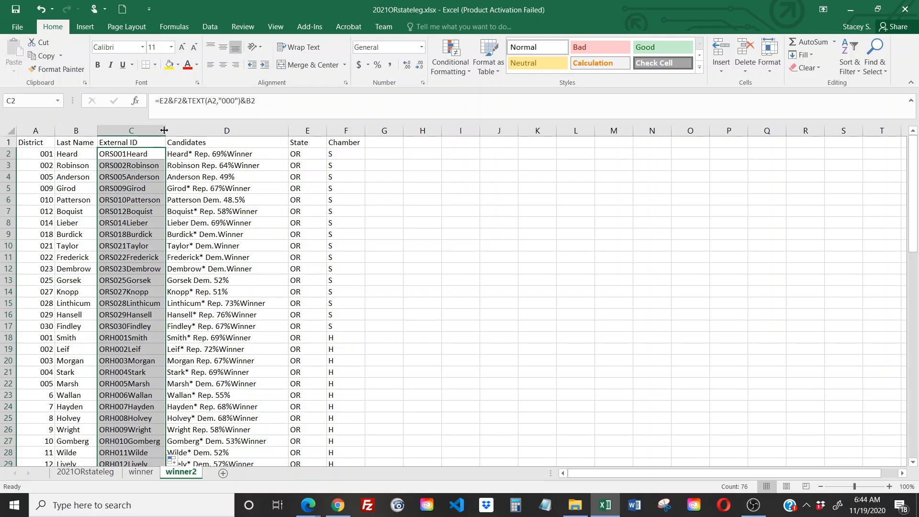
left_click_drag(164, 130, 169, 130)
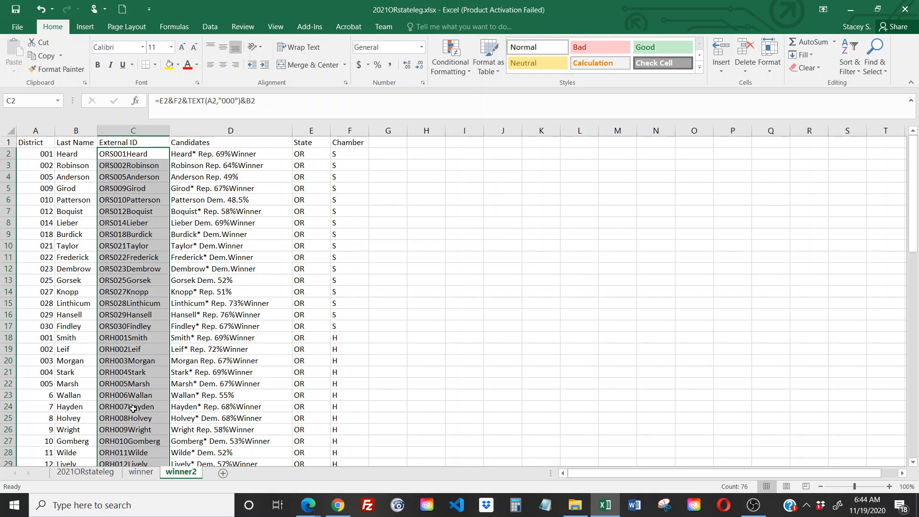
- Copy the plain number format from District cell A23 to A2:A22 with Format Painter
left_click(123, 373)
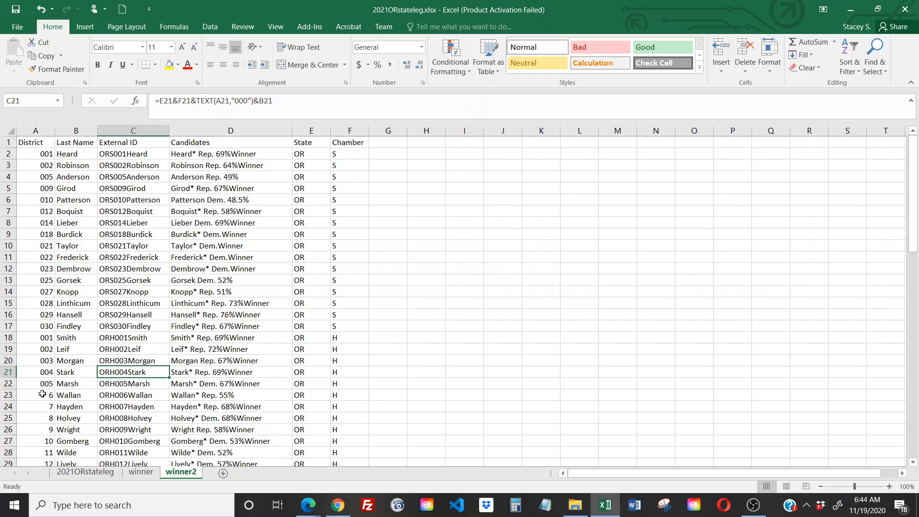
left_click(42, 393)
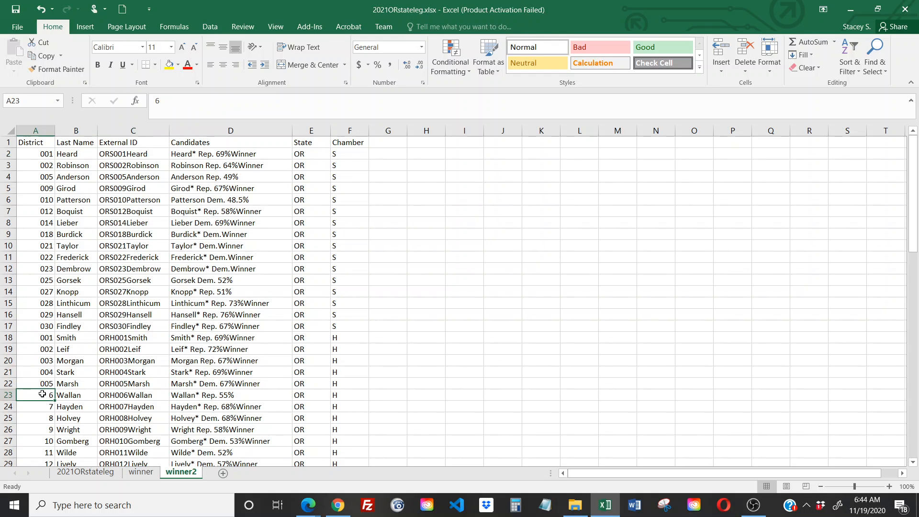
left_click(67, 70)
left_click_drag(43, 154, 38, 387)
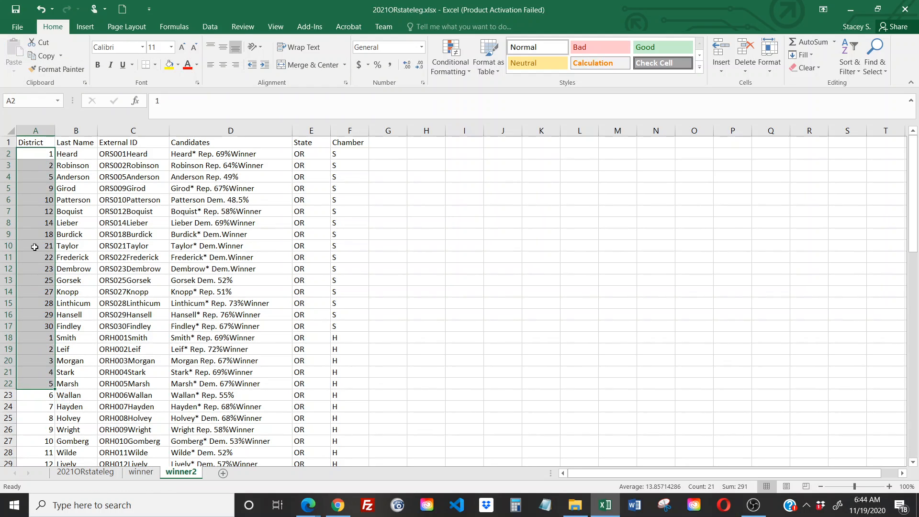
left_click(35, 246)
- Examine the TEXT(A2,"000") part of the External ID formula in C2
left_click(142, 155)
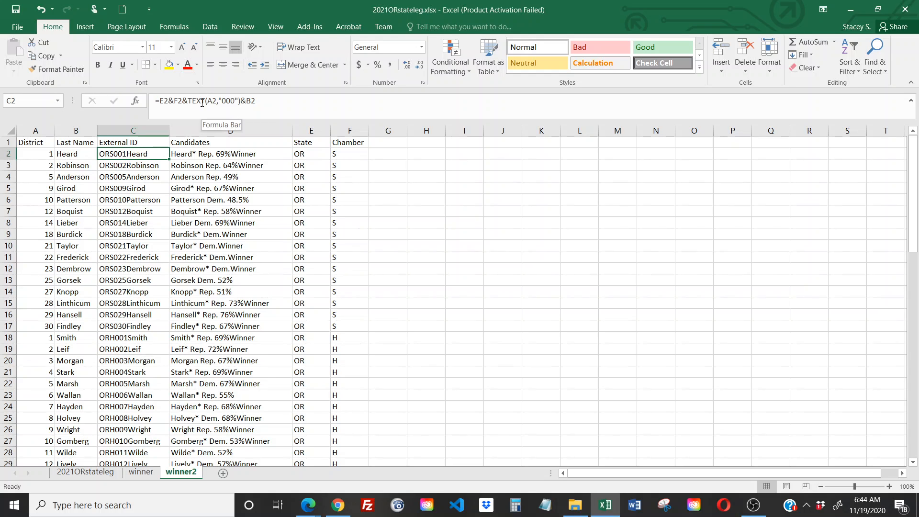
left_click_drag(188, 103, 241, 104)
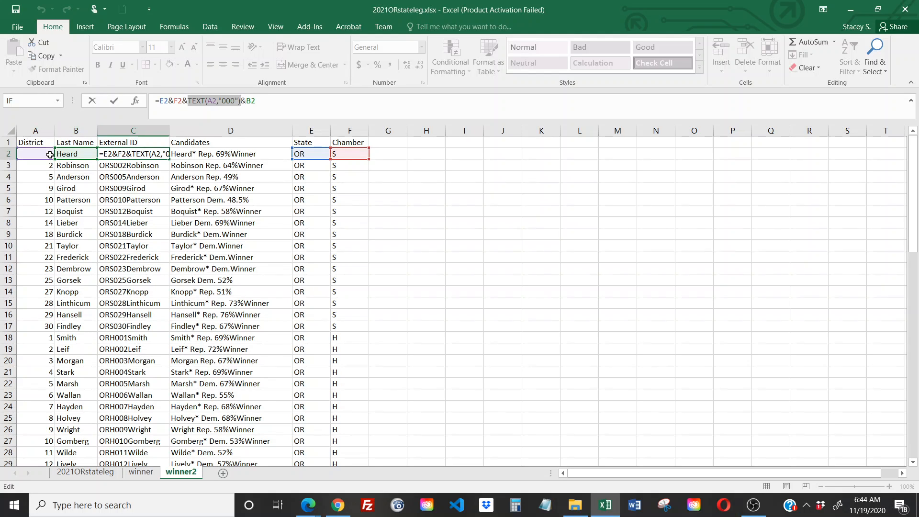
key("Return")
- Autofit the District column's width and insert a blank column before Candidates
double_click(55, 130)
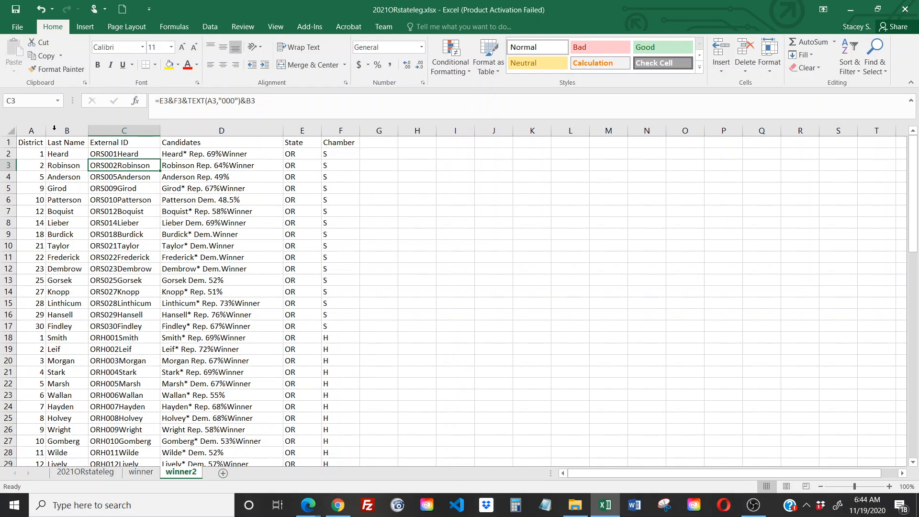
left_click(173, 131)
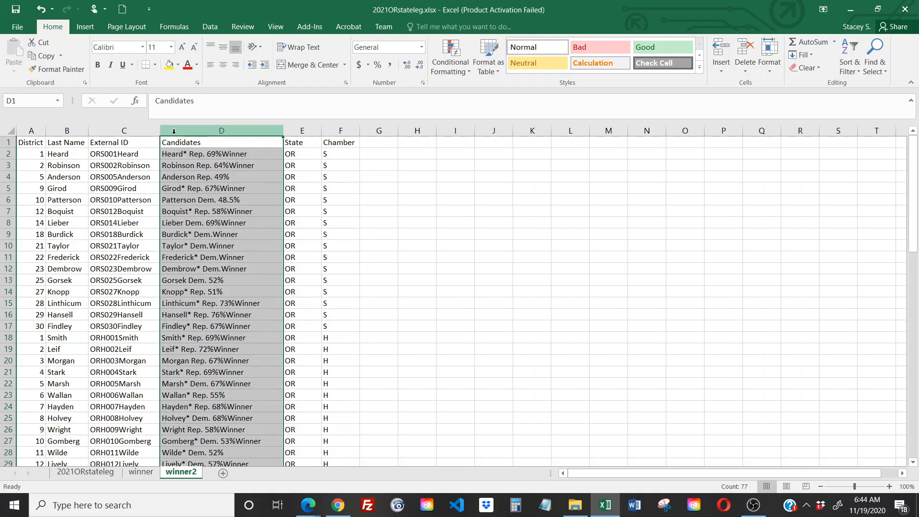
right_click(174, 131)
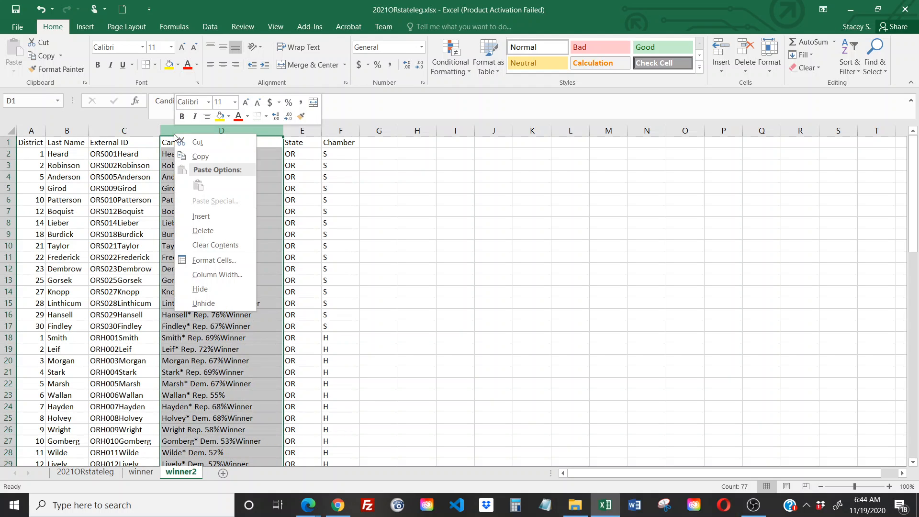
left_click(206, 216)
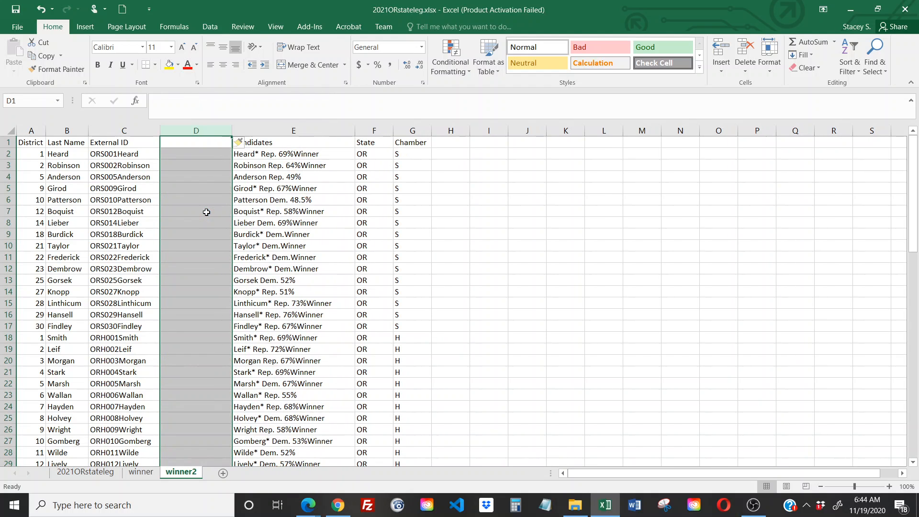
- Enter the header "Party" in cell D1 of the blank column
left_click(193, 144)
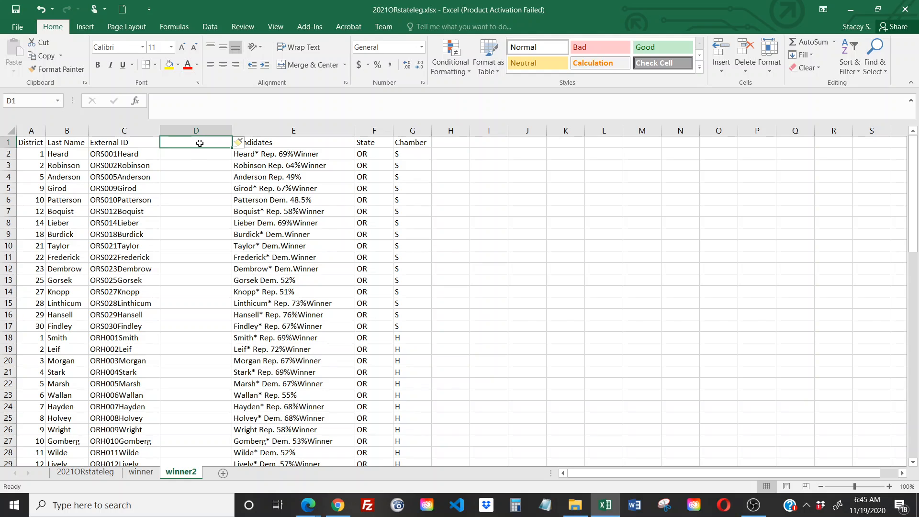
type("pARTY")
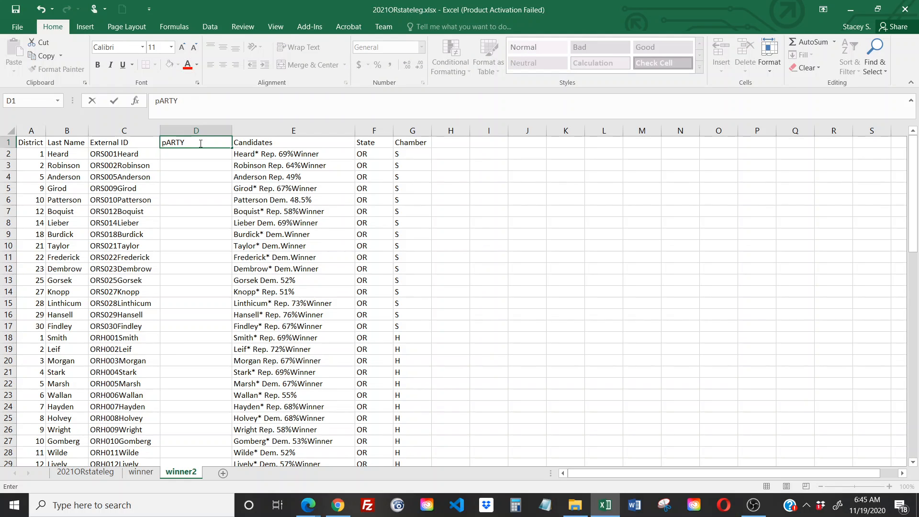
left_click_drag(200, 143, 156, 140)
type("Party")
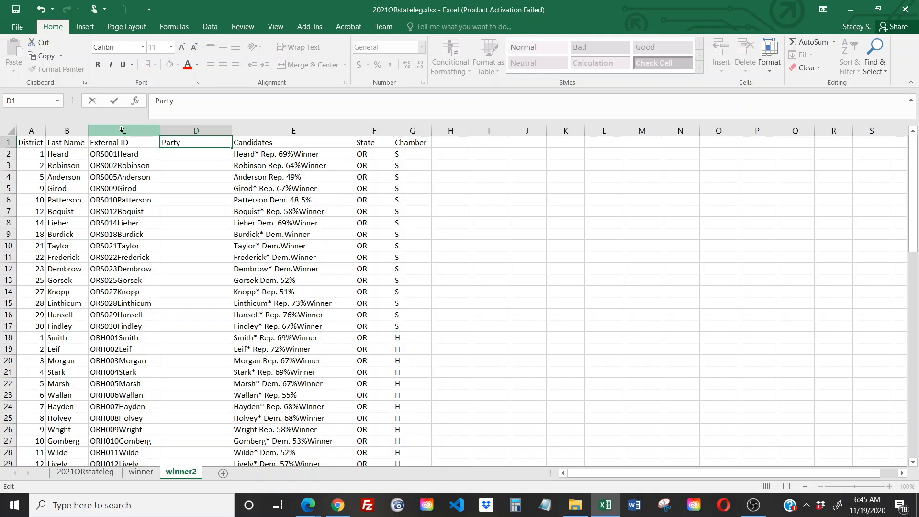
key("Return")
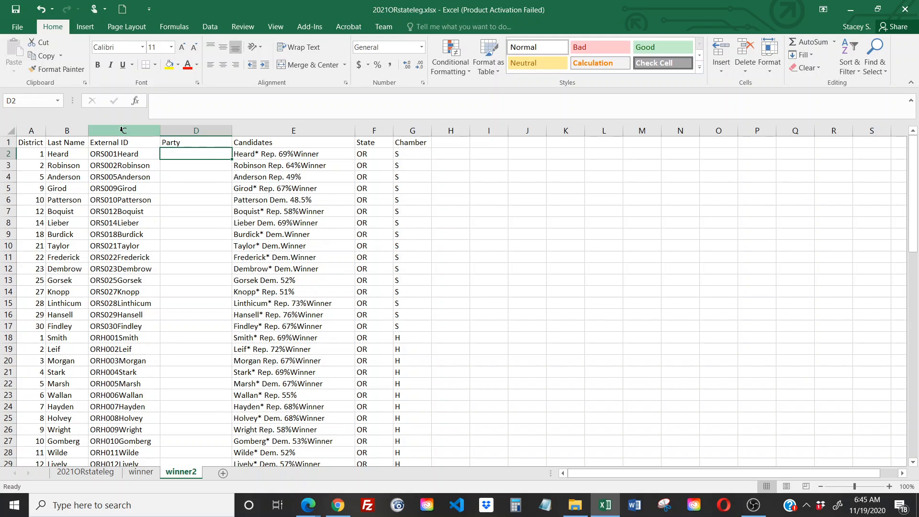
- Turn on filtering for the header row of the data table
left_click(305, 139)
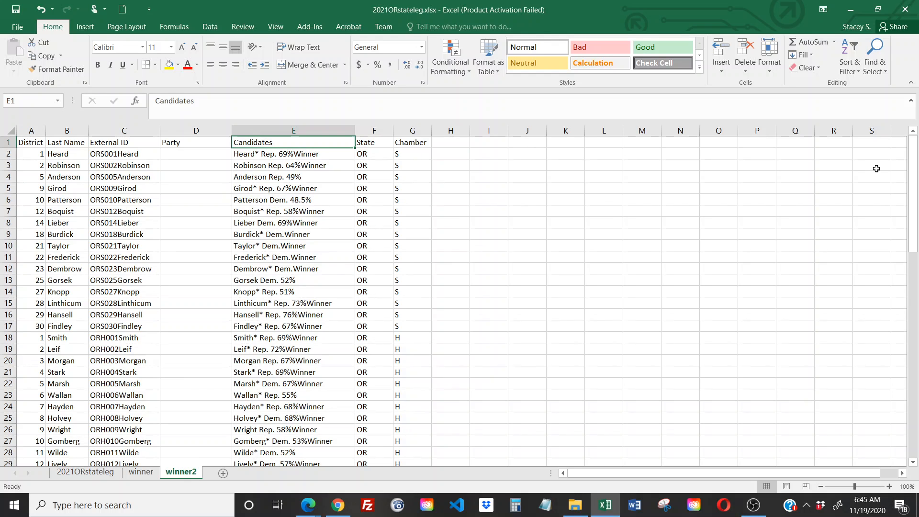
left_click(850, 62)
left_click(864, 128)
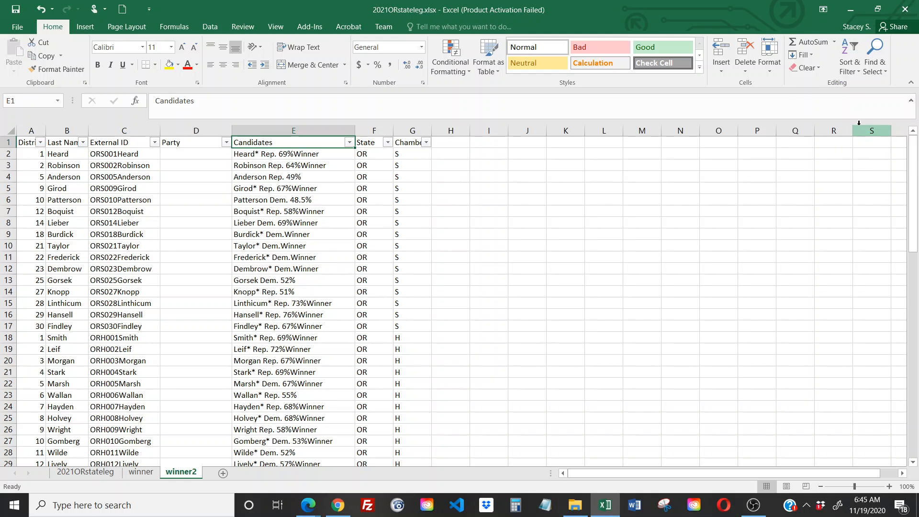
- Filter the Candidates column to entries containing "Rep."
left_click(349, 143)
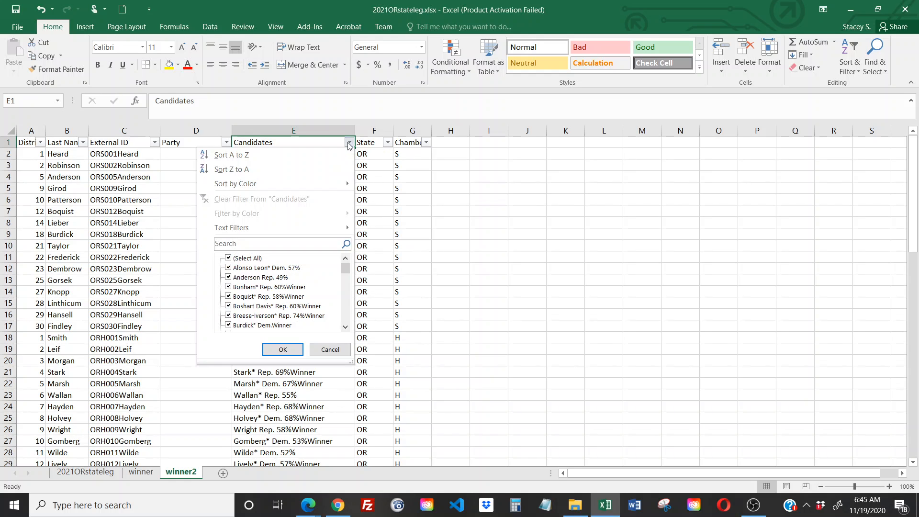
left_click(272, 243)
type("Rep.")
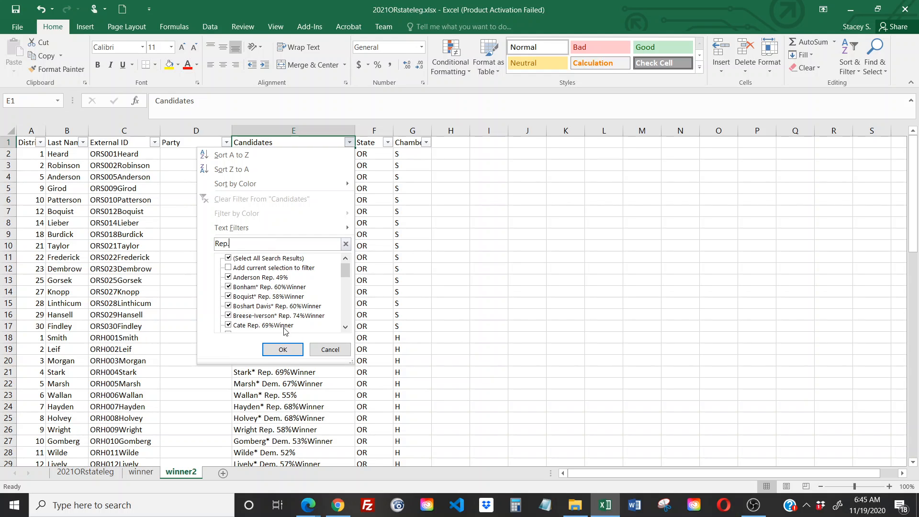
left_click(286, 348)
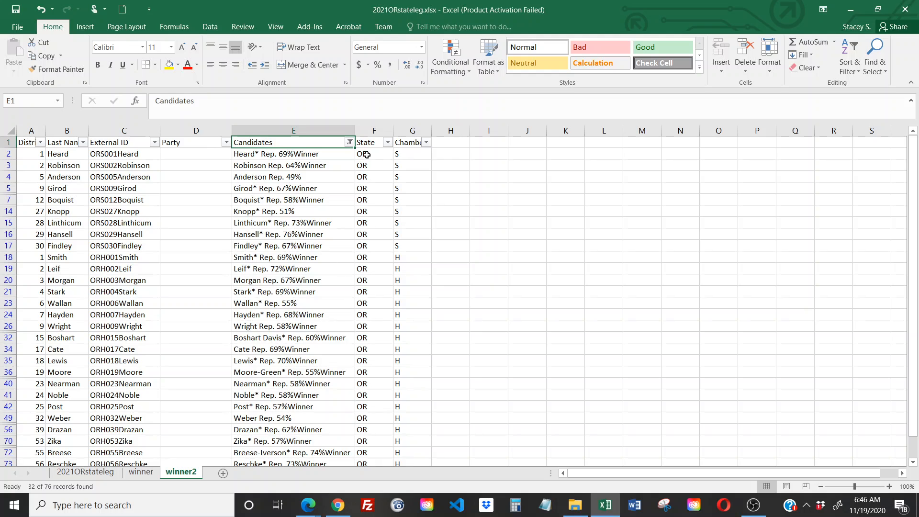
- Enter R in the Party column's first filtered row and fill it down all the Republican rows
left_click(350, 143)
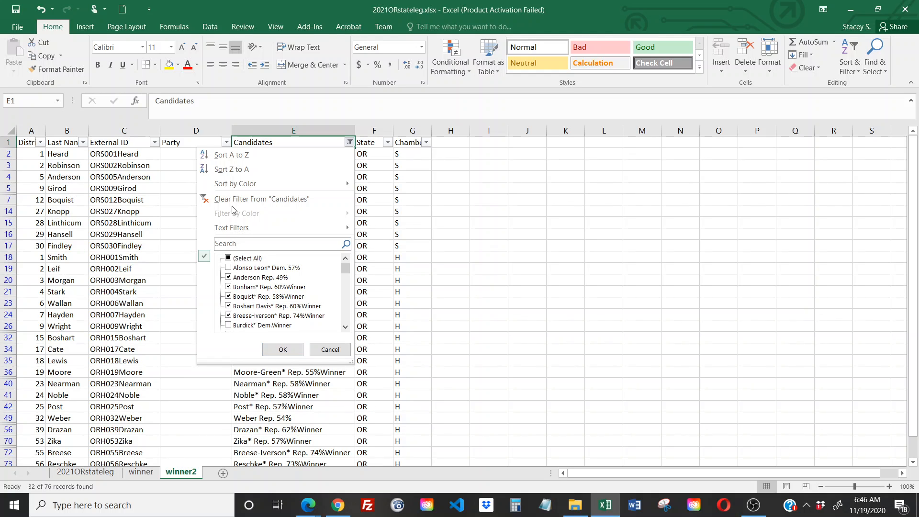
left_click(167, 152)
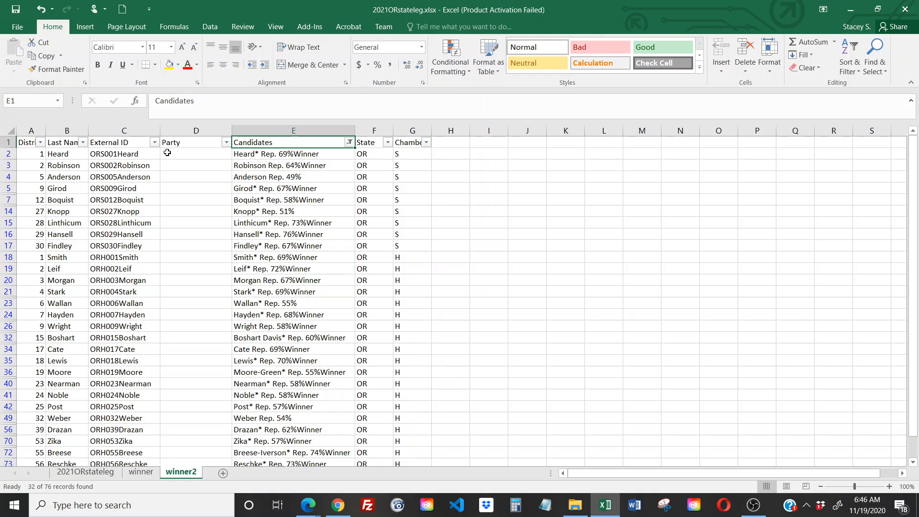
left_click(166, 152)
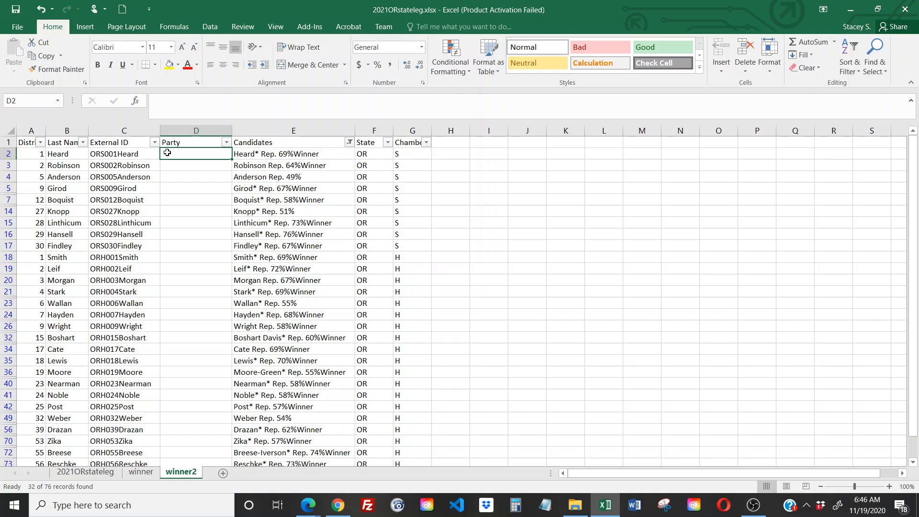
type("Re")
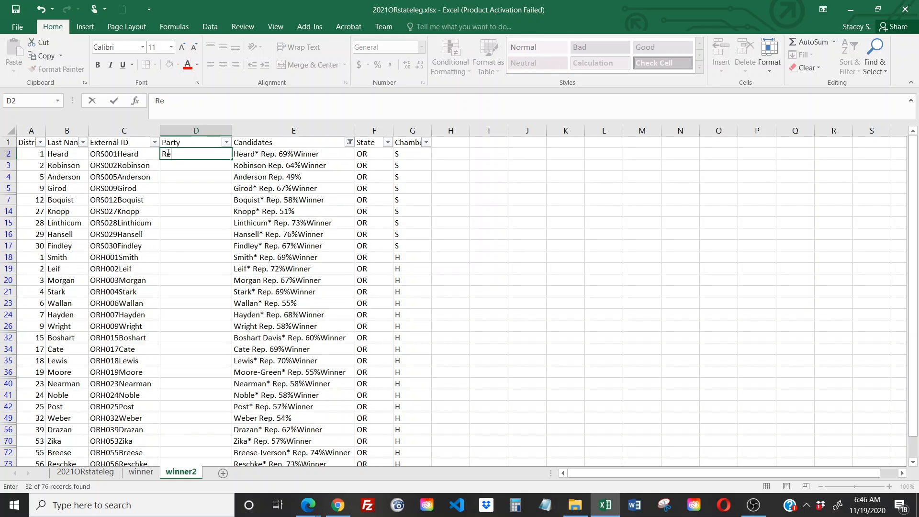
double_click(169, 154)
key("BackSpace")
key("Return")
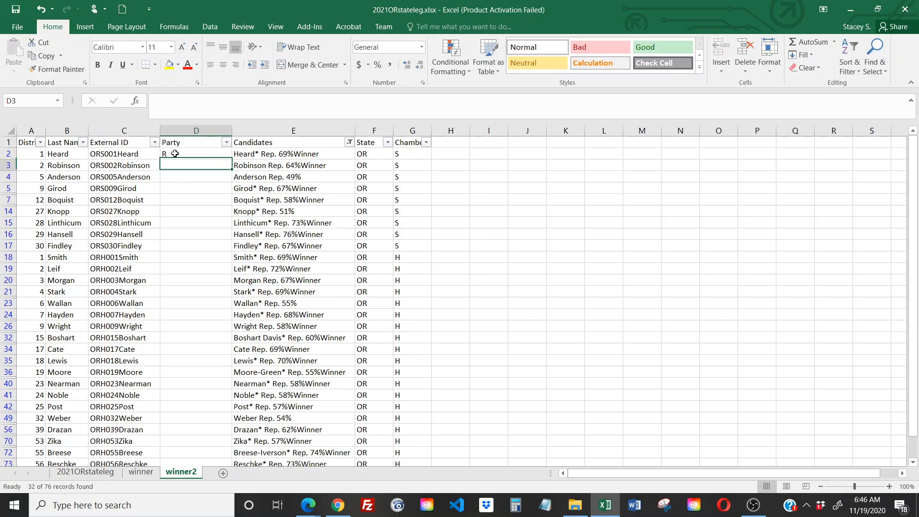
left_click(174, 153)
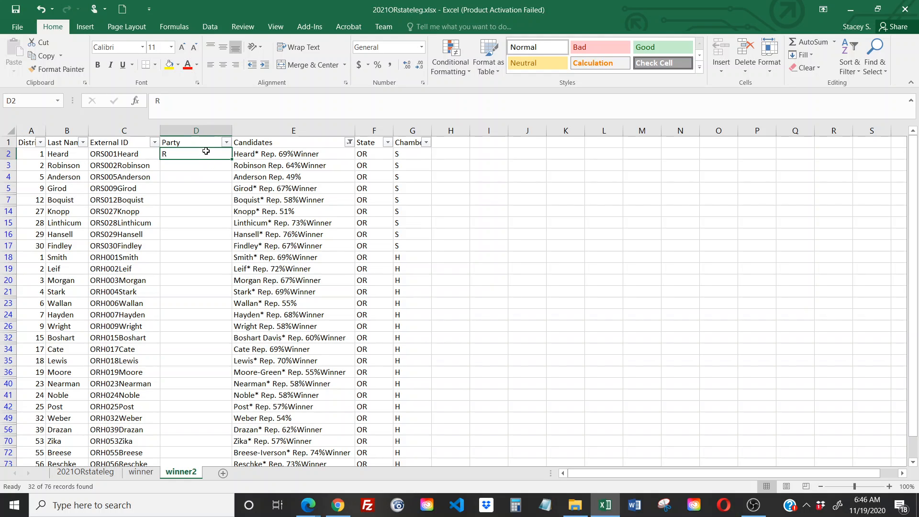
double_click(231, 158)
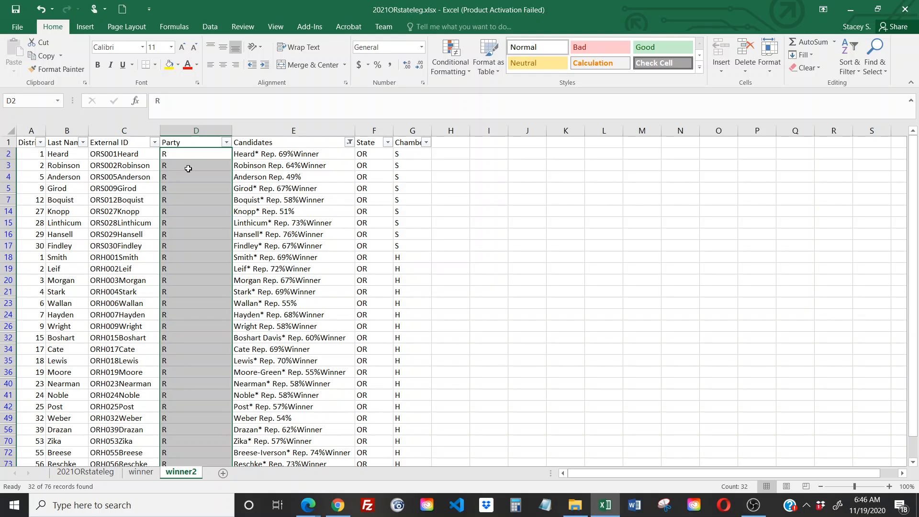
- Change the Candidates column filter to entries containing "Dem."
left_click(349, 142)
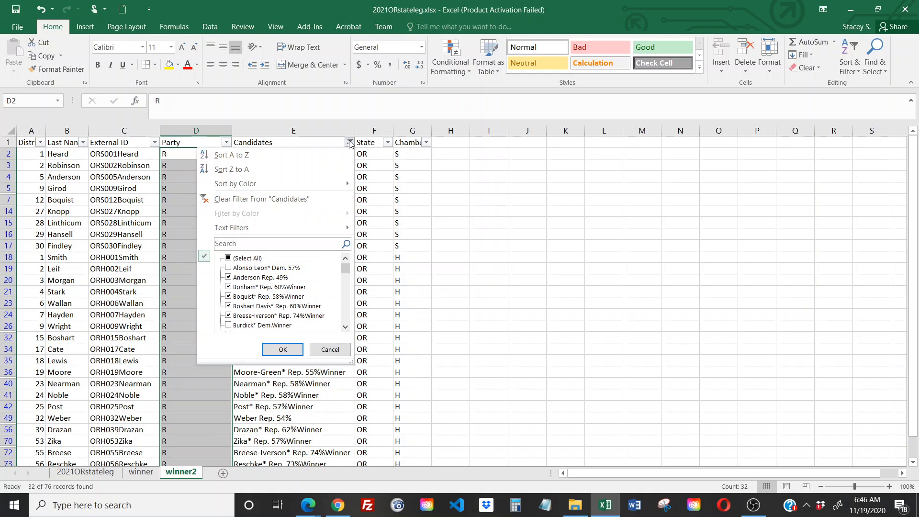
left_click(266, 244)
type("Dem.")
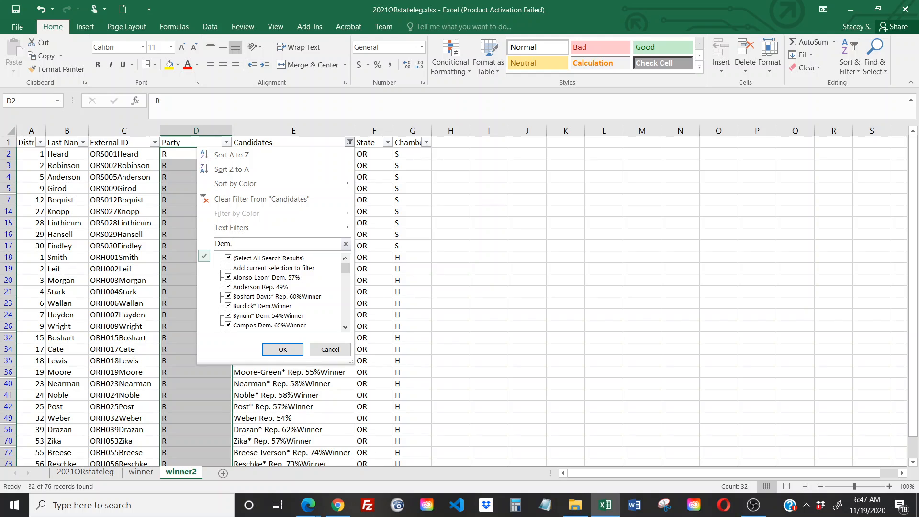
left_click(284, 348)
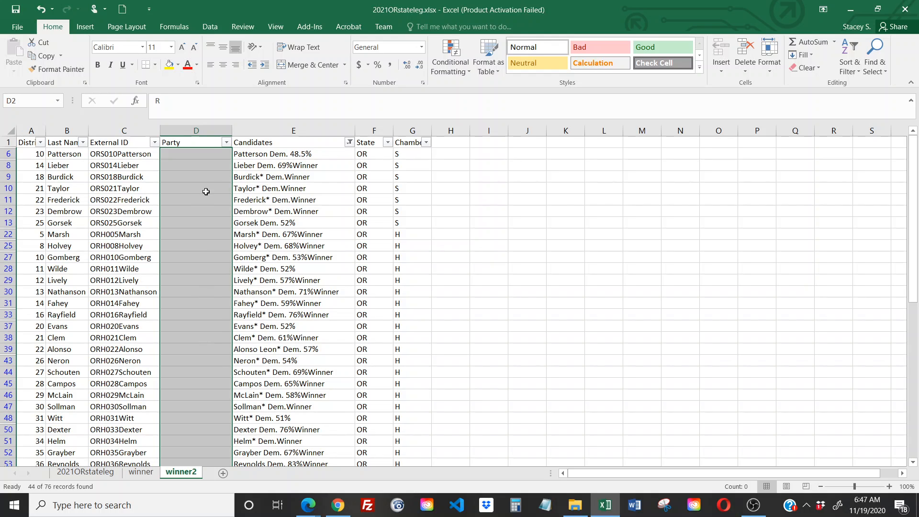
- Enter D in the Party column's first filtered row and fill it down all the Democratic rows
left_click(195, 155)
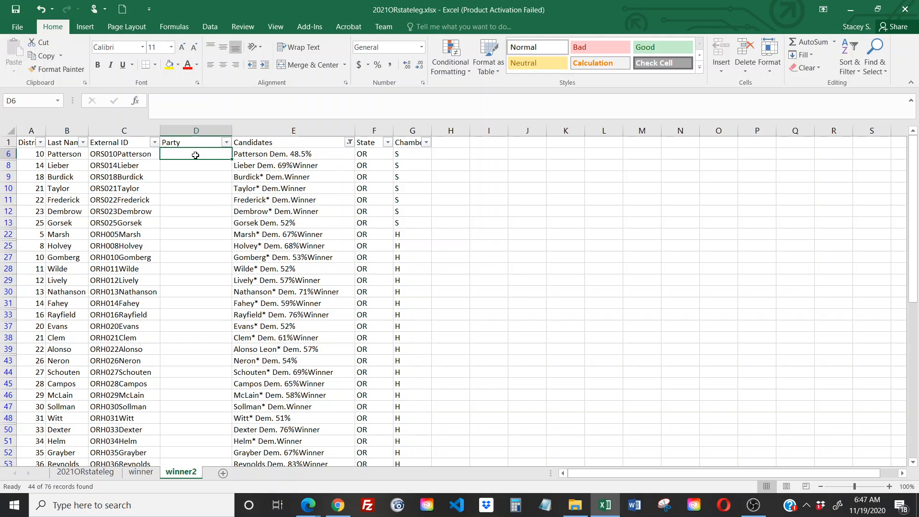
type("D")
key("ctrl+Return")
type("R")
key("ctrl+Return")
type("D")
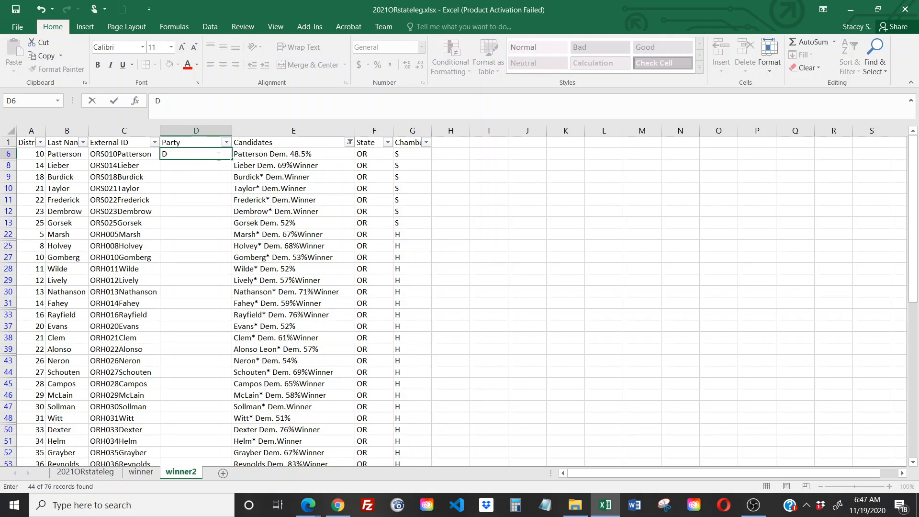
key("Return")
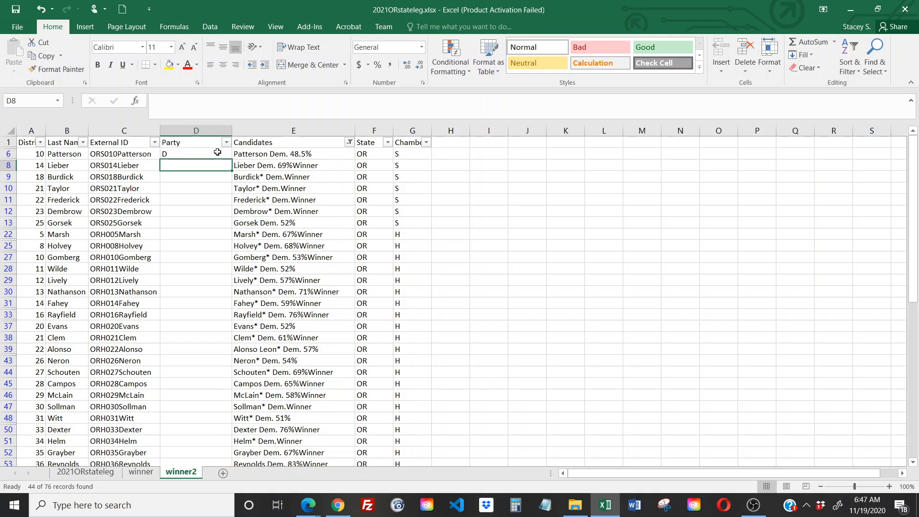
left_click(218, 152)
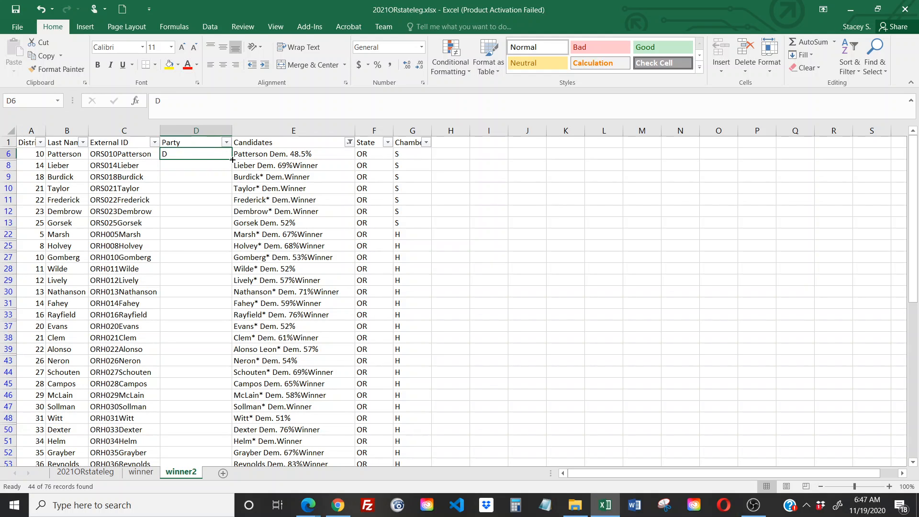
left_click_drag(232, 159, 240, 459)
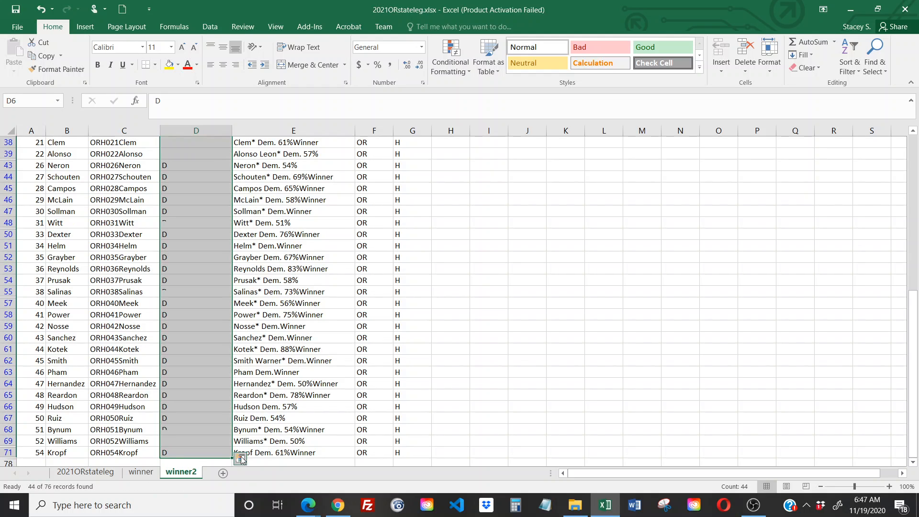
left_click(240, 459)
left_click_drag(914, 330, 914, 156)
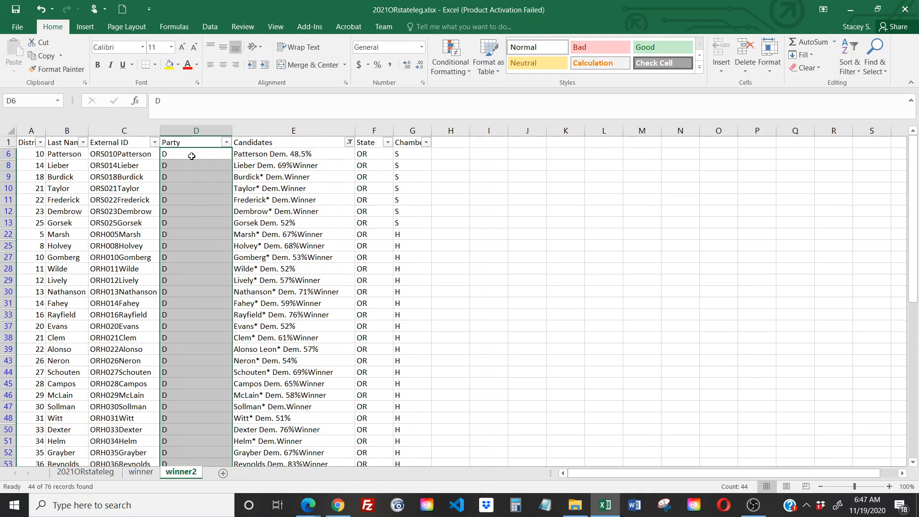
left_click(191, 156)
- Reset the Candidates column filter to show all candidates again
left_click(350, 142)
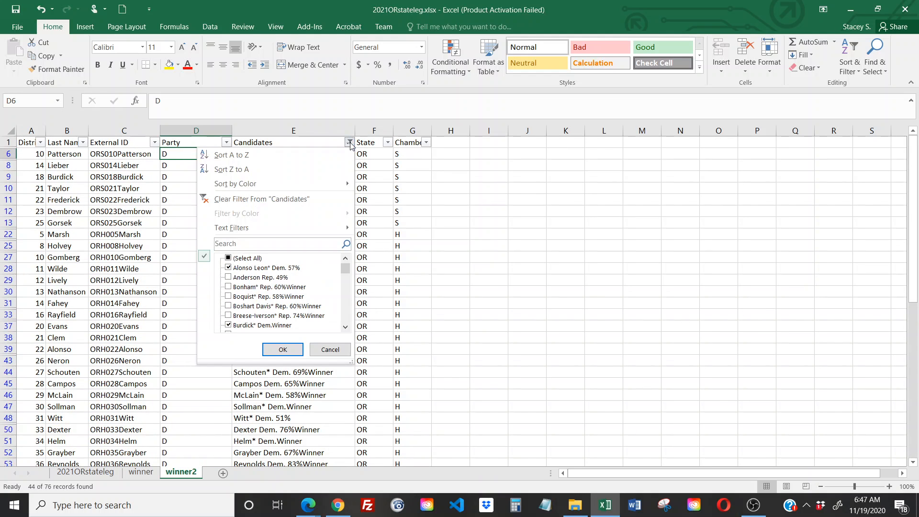
left_click(228, 258)
left_click(283, 350)
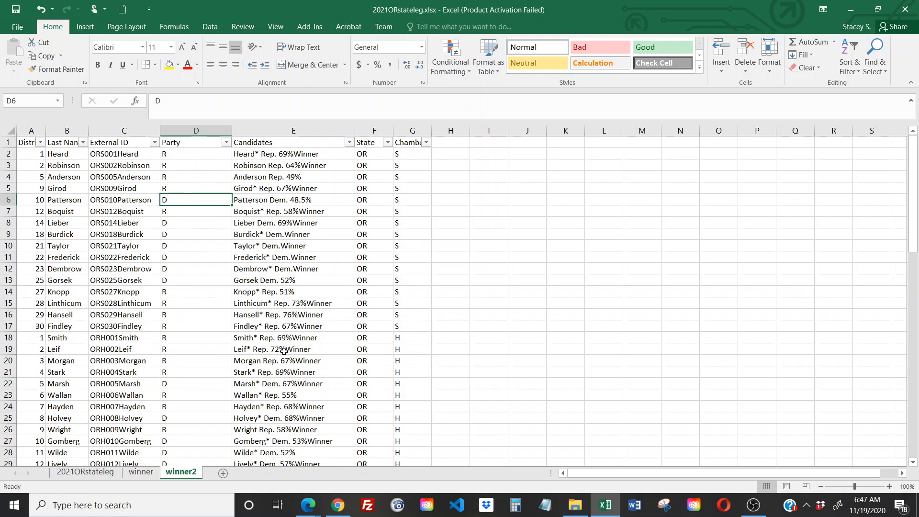
left_click_drag(916, 194, 849, 38)
- Autofit the Party column's width and turn off filtering for the data table
double_click(230, 132)
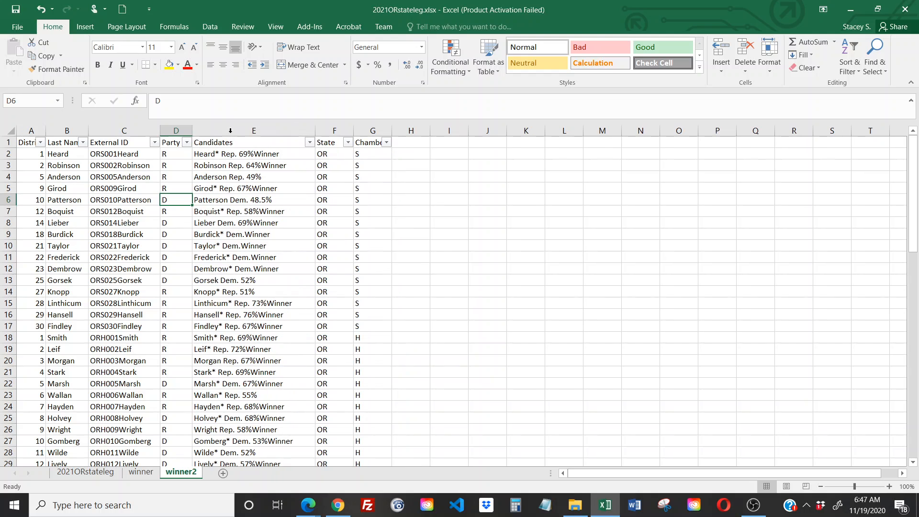
left_click(230, 130)
left_click(849, 63)
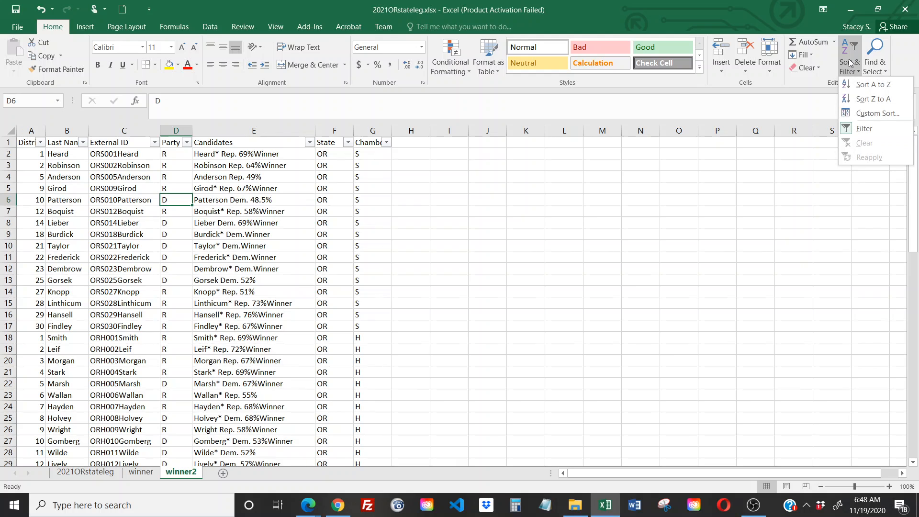
left_click(861, 129)
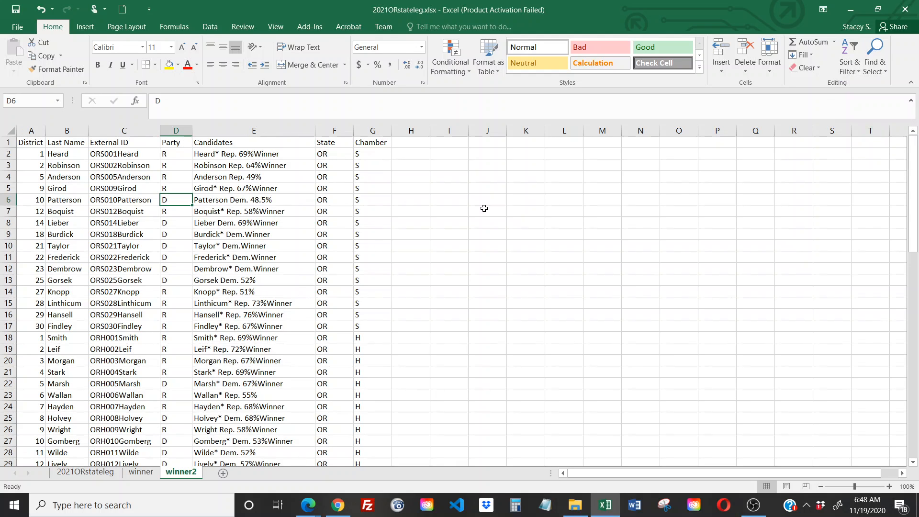
- Try deleting the District column to test the External ID formulas, and undo the deletion
left_click(287, 211)
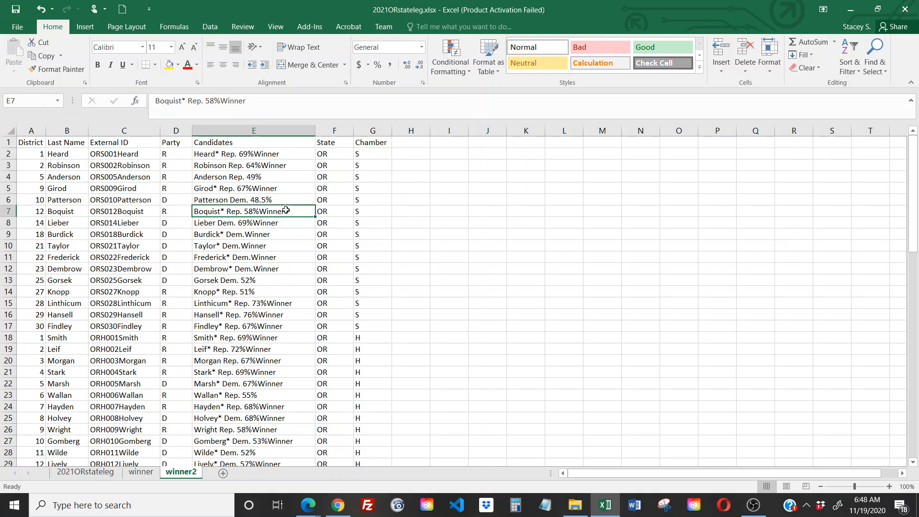
left_click(224, 131)
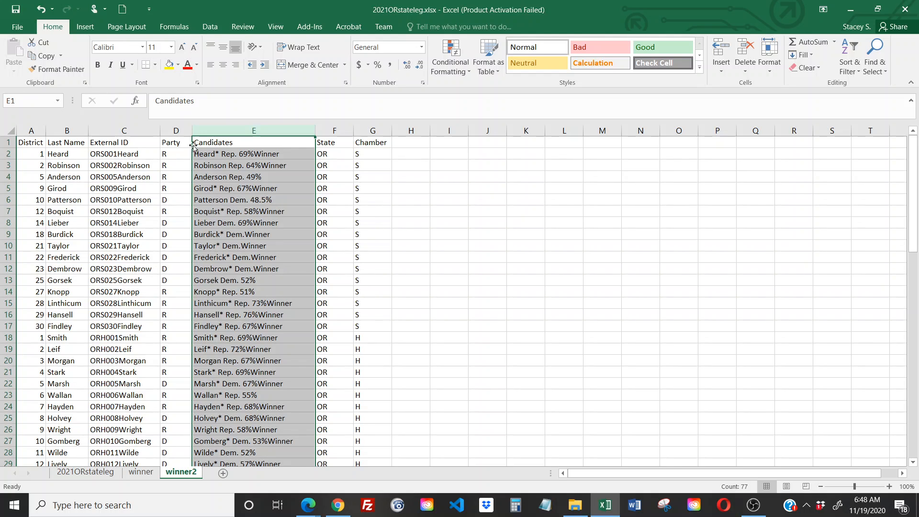
left_click(31, 130)
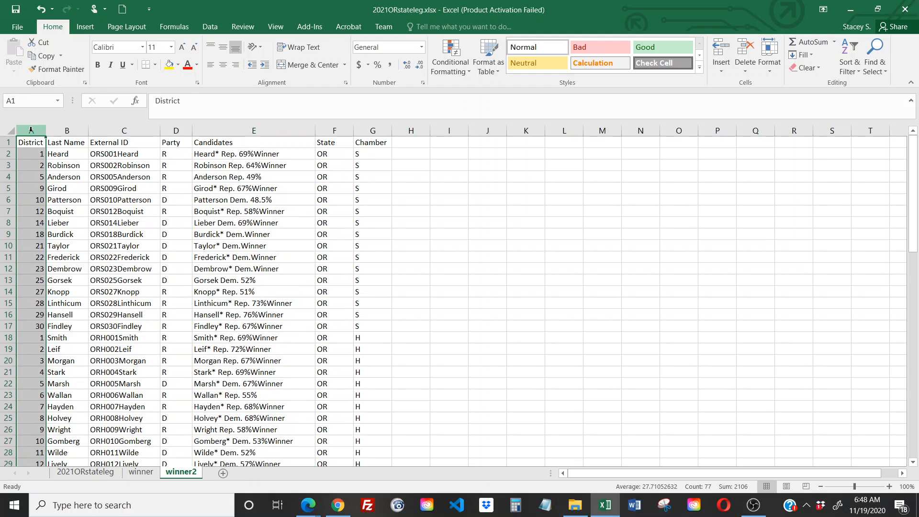
right_click(31, 130)
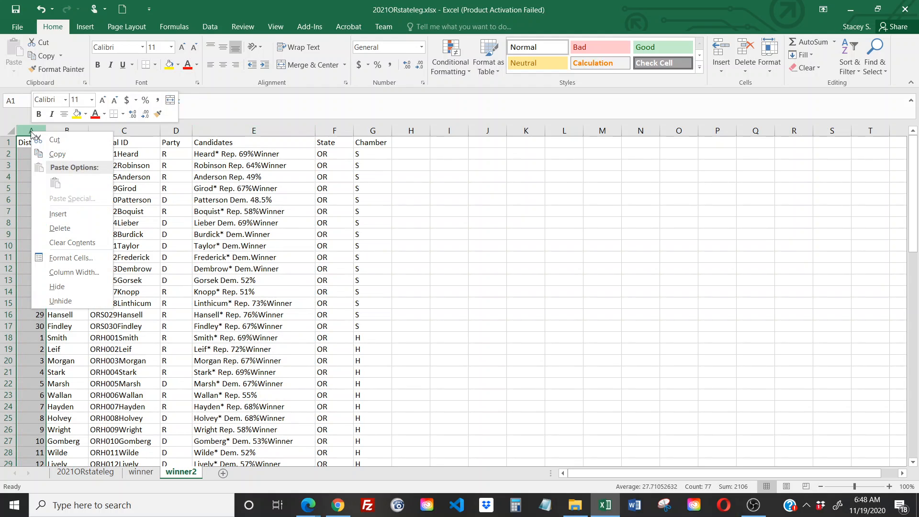
left_click(58, 224)
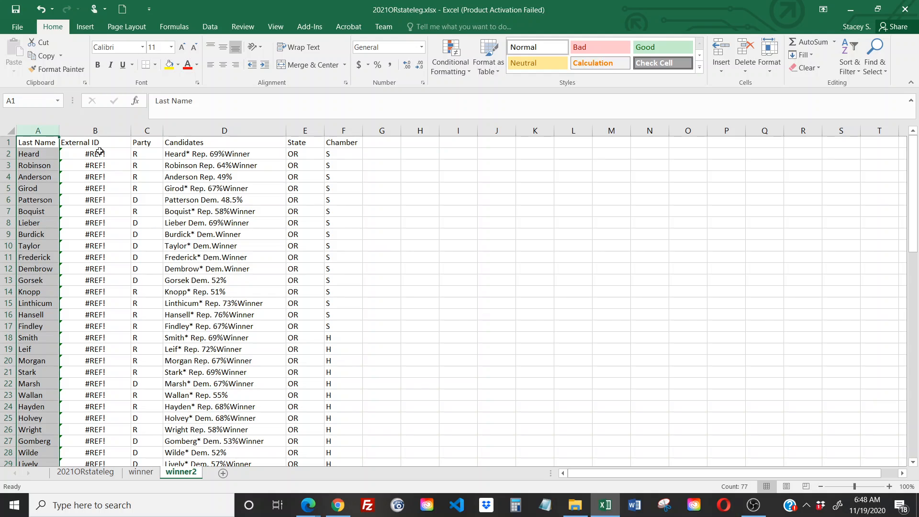
key("ctrl+z")
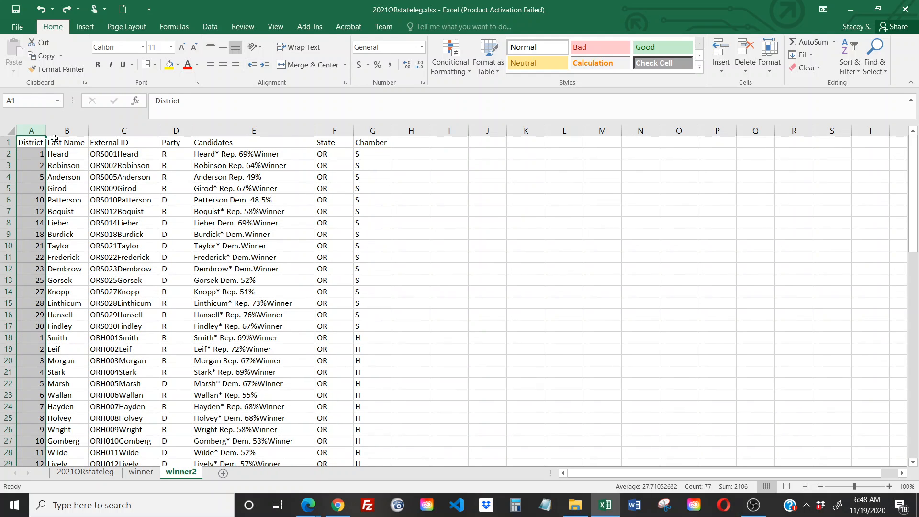
- Copy the entire winner2 sheet and paste it over itself from A1 as values only, and check several External ID cells
left_click(5, 128)
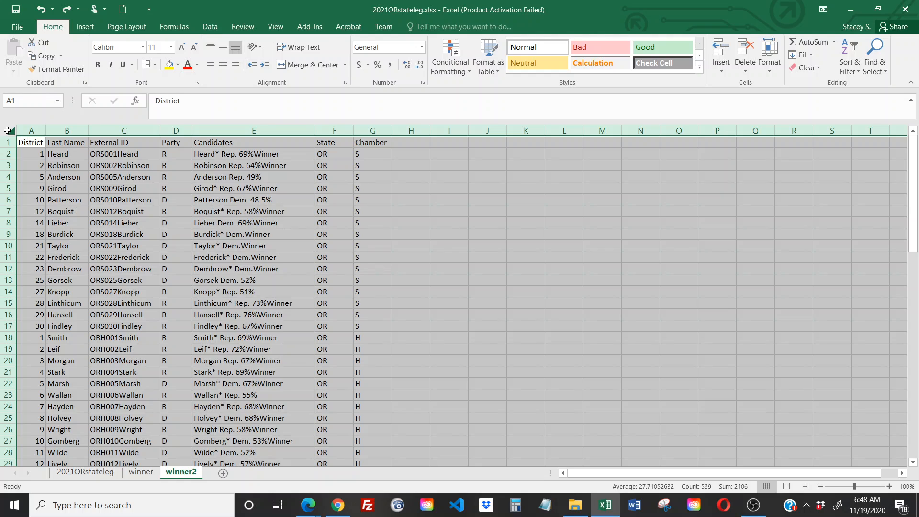
right_click(7, 131)
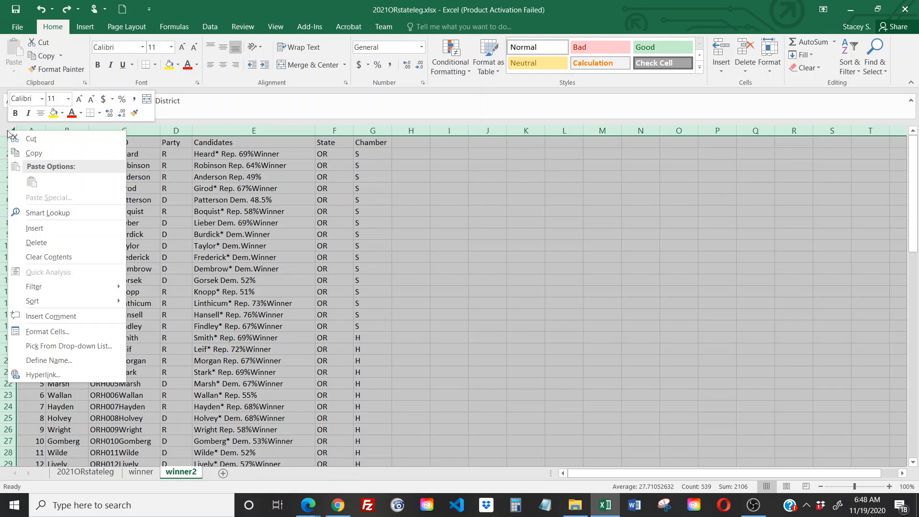
left_click(34, 153)
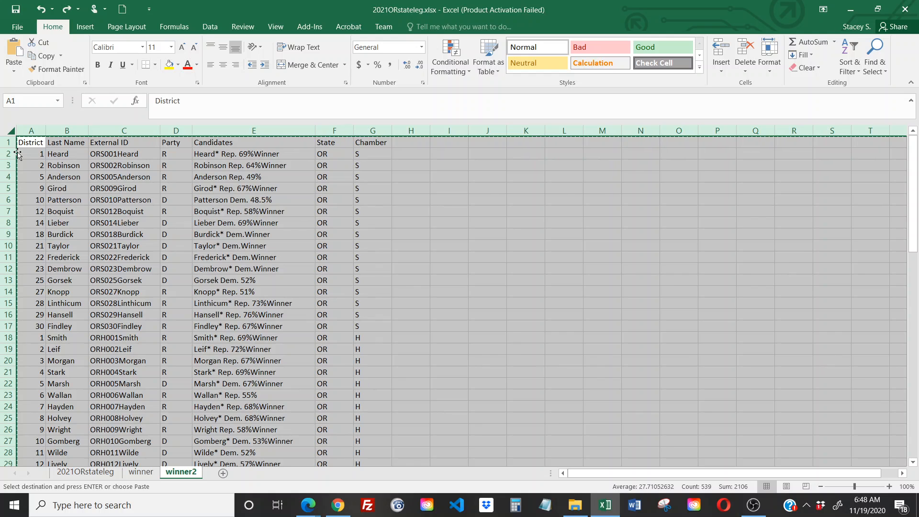
left_click(30, 143)
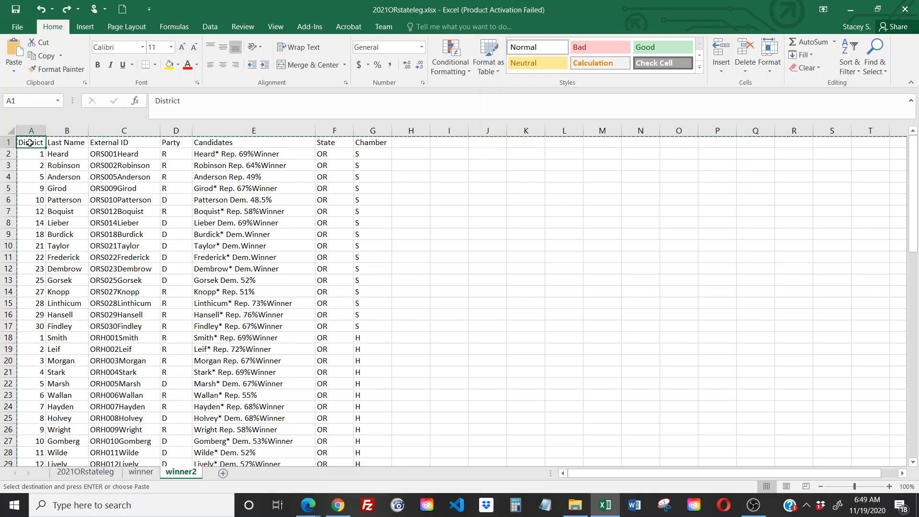
right_click(30, 143)
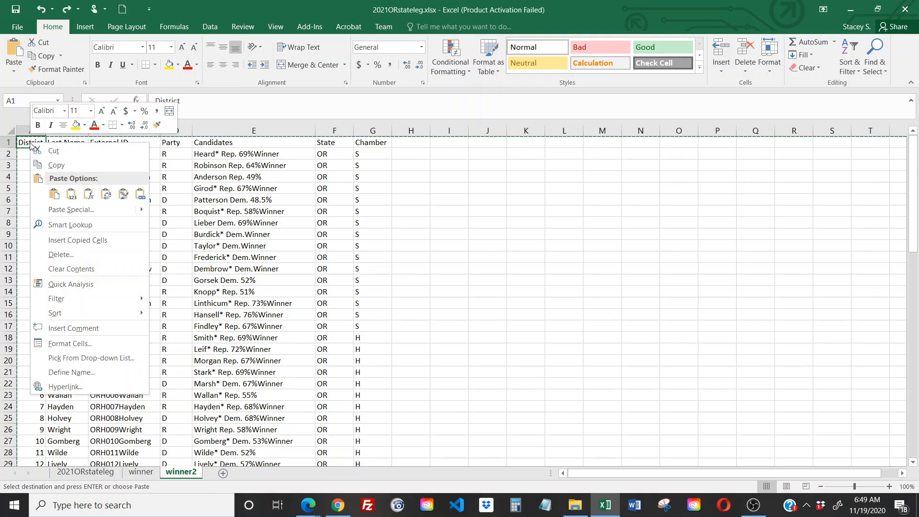
left_click(72, 195)
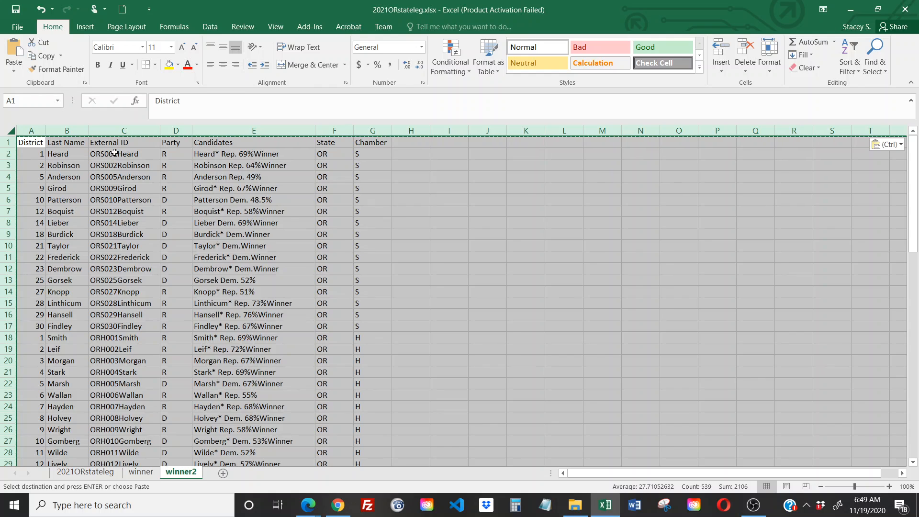
left_click(114, 153)
left_click(117, 175)
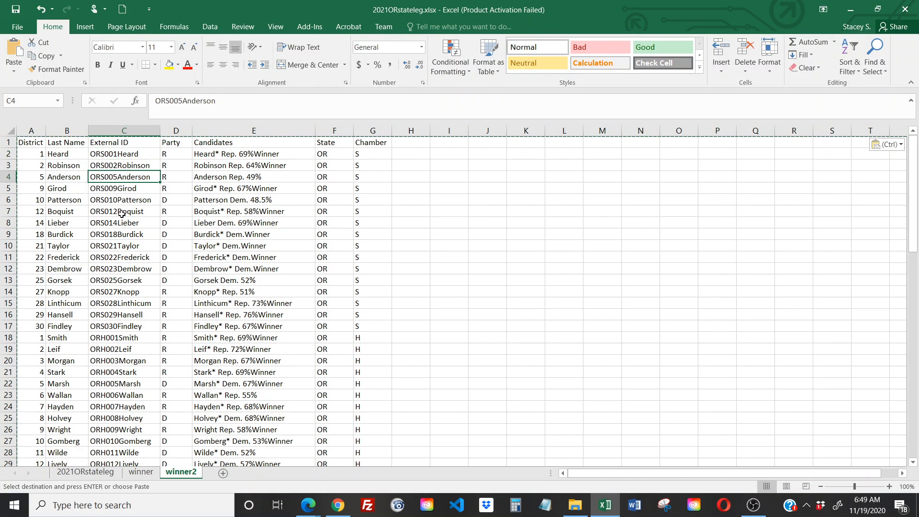
left_click_drag(122, 213, 122, 235)
left_click(122, 235)
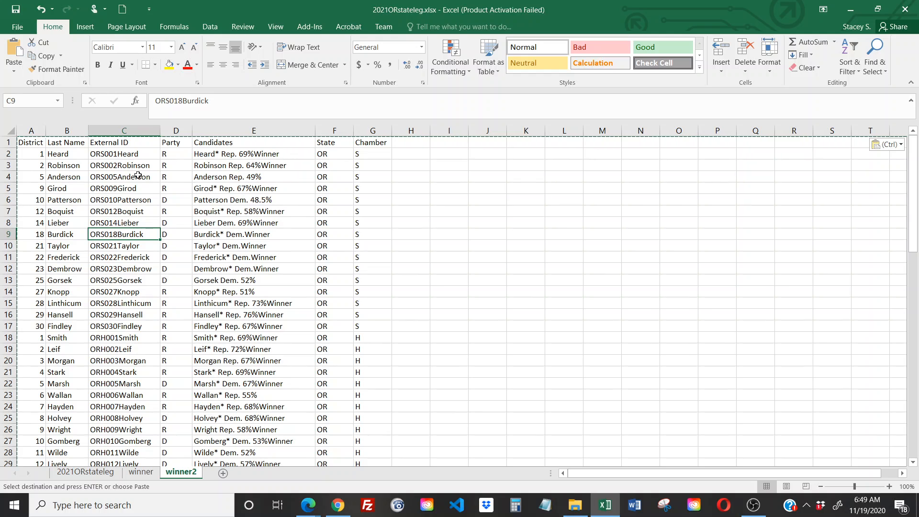
- Delete the District column and the Candidates column from the winner2 sheet
left_click(37, 132)
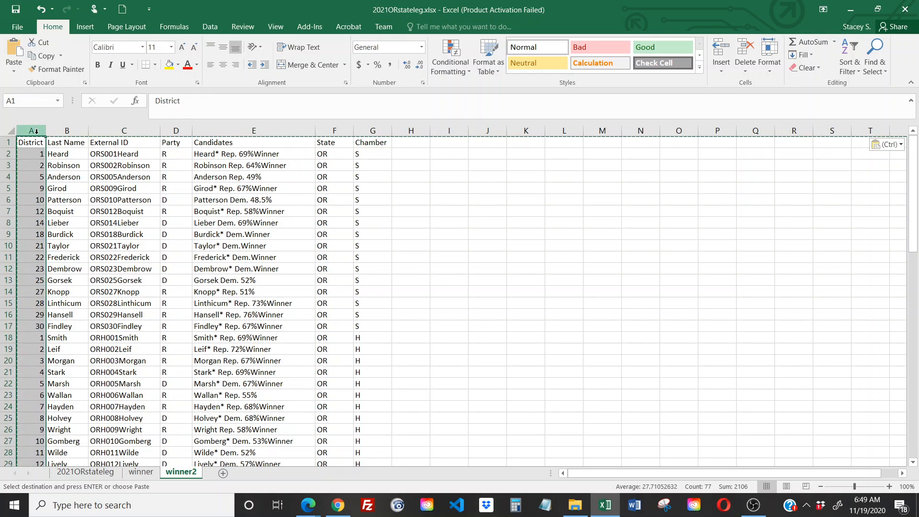
right_click(37, 132)
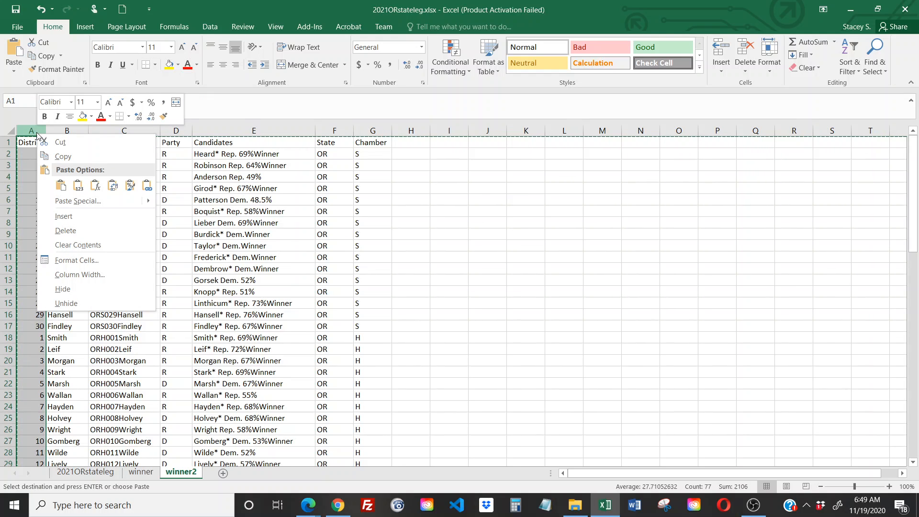
left_click(59, 232)
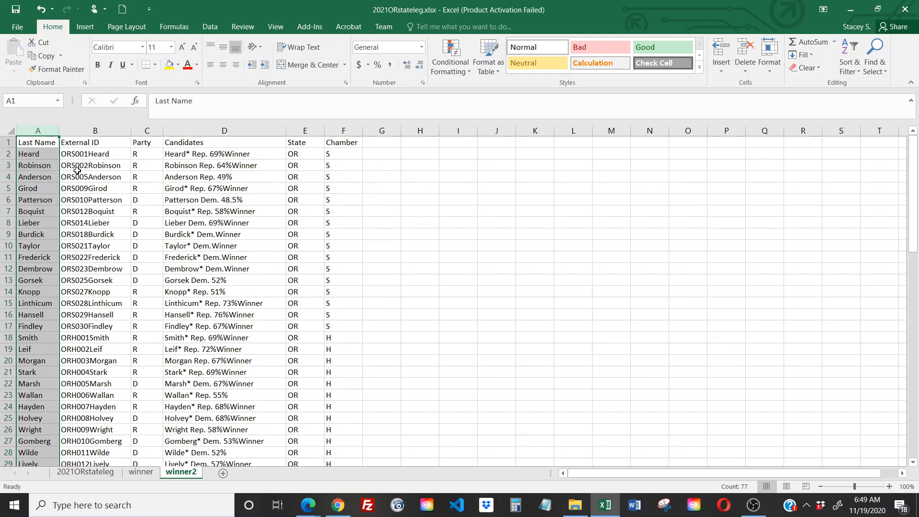
left_click(103, 156)
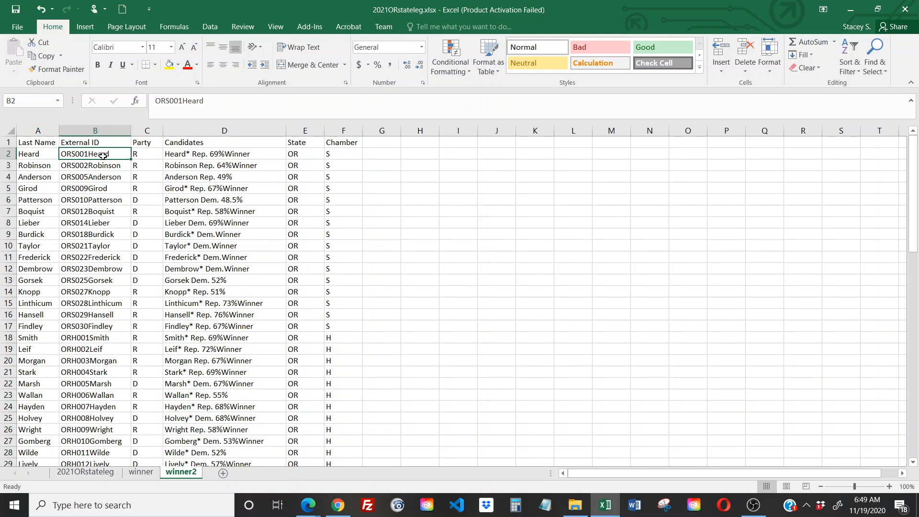
left_click(212, 131)
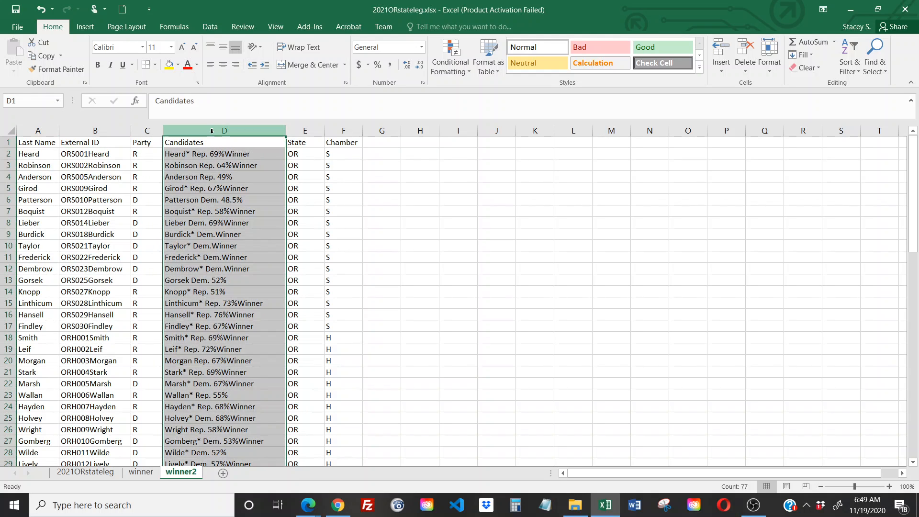
right_click(211, 130)
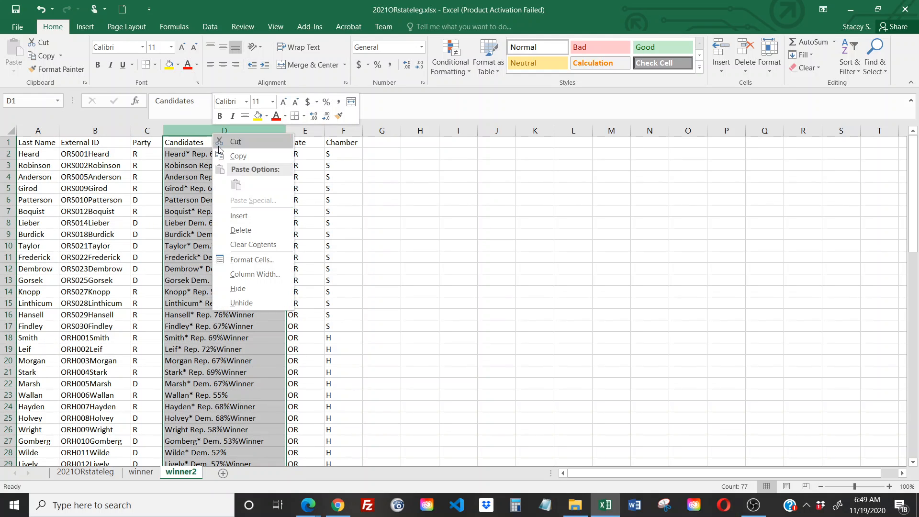
left_click(249, 231)
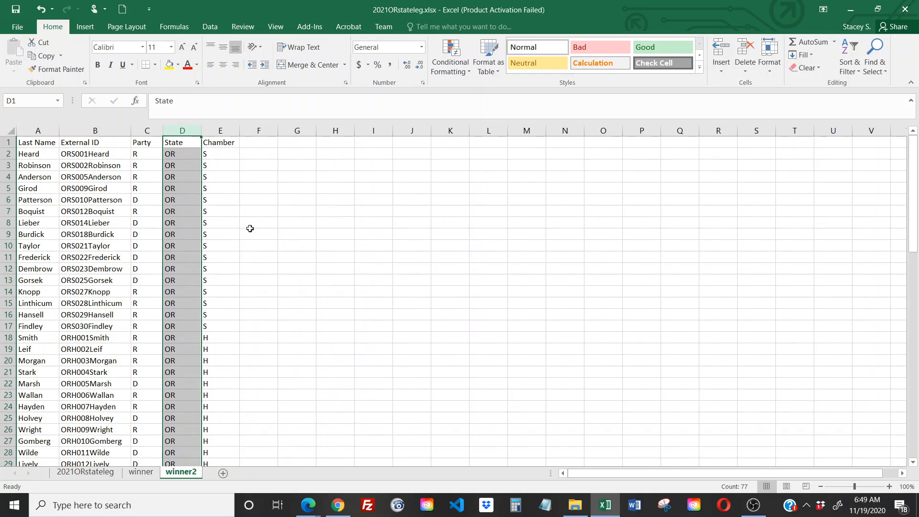
left_click(249, 229)
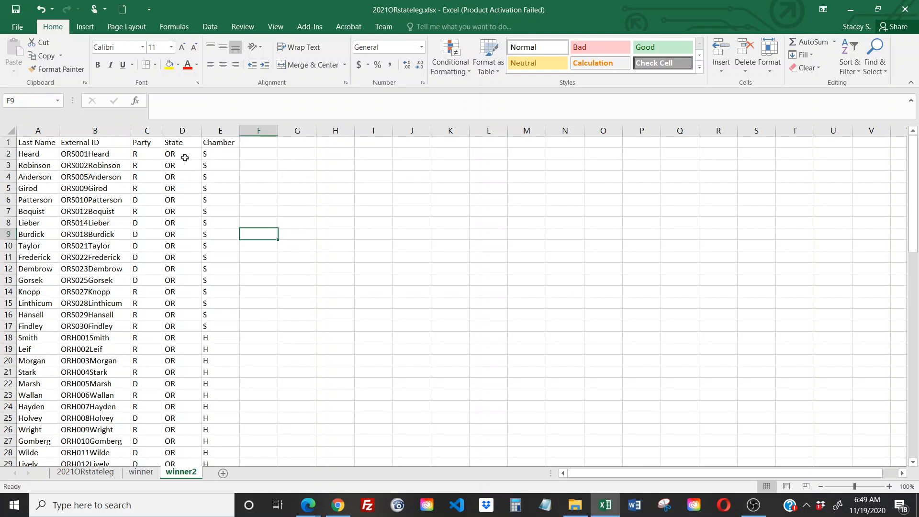
- Check the first State entry and sample Party entries in the winner2 sheet
left_click(184, 155)
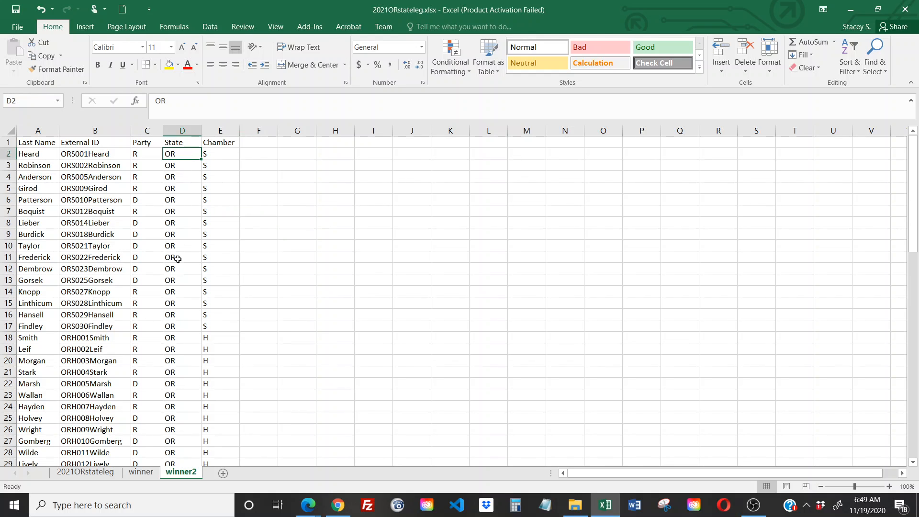
left_click(142, 154)
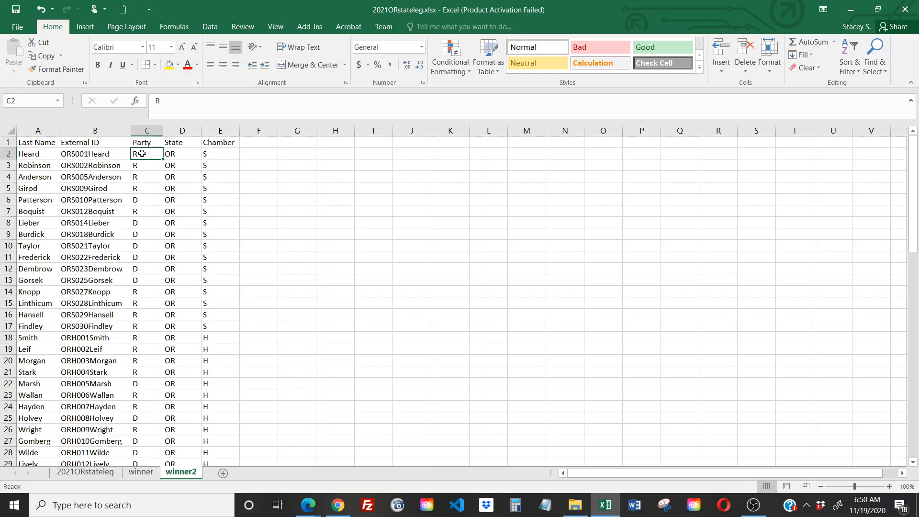
left_click(142, 201)
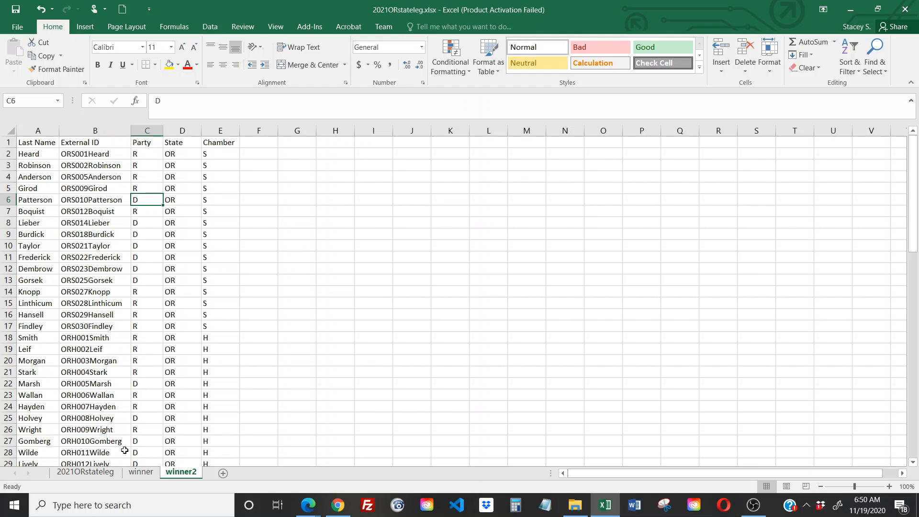
- Examine the External ID formula in C2 of the winner sheet, highlighting its "000" text format, and leave it as is
left_click(141, 471)
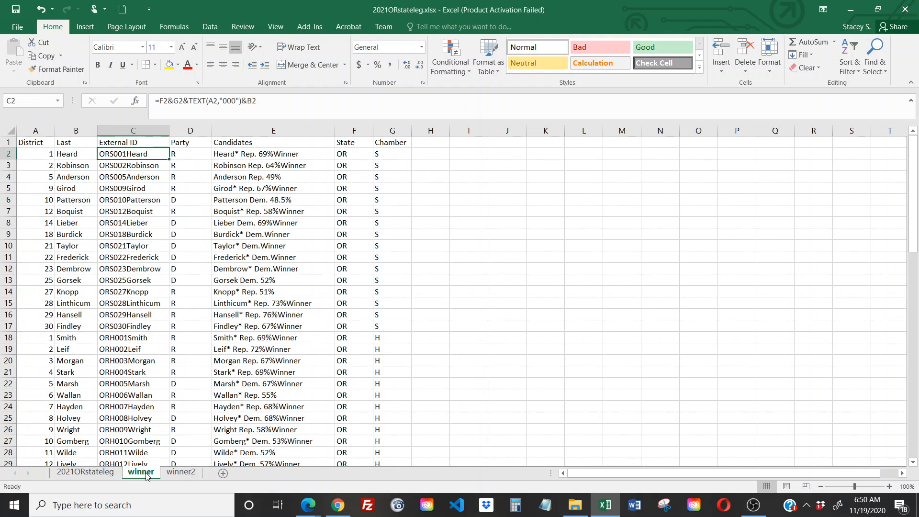
left_click(219, 97)
left_click_drag(219, 97, 242, 100)
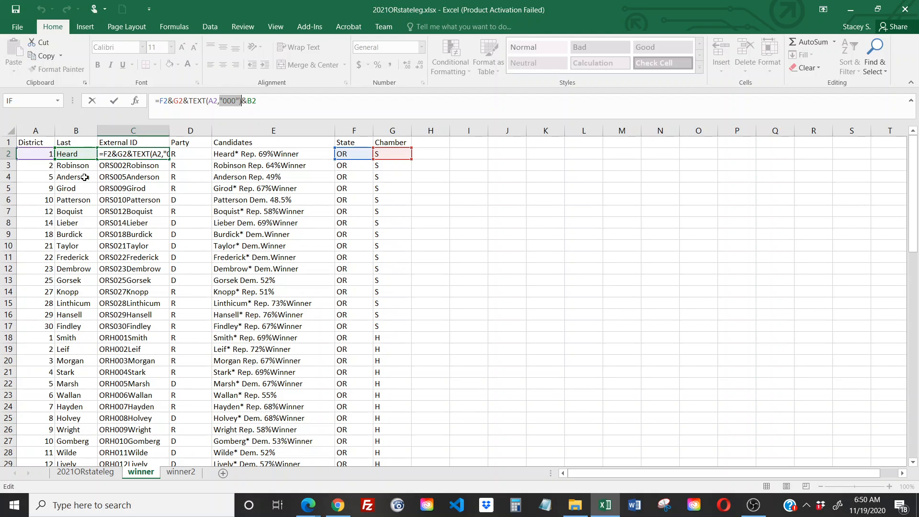
key("Return")
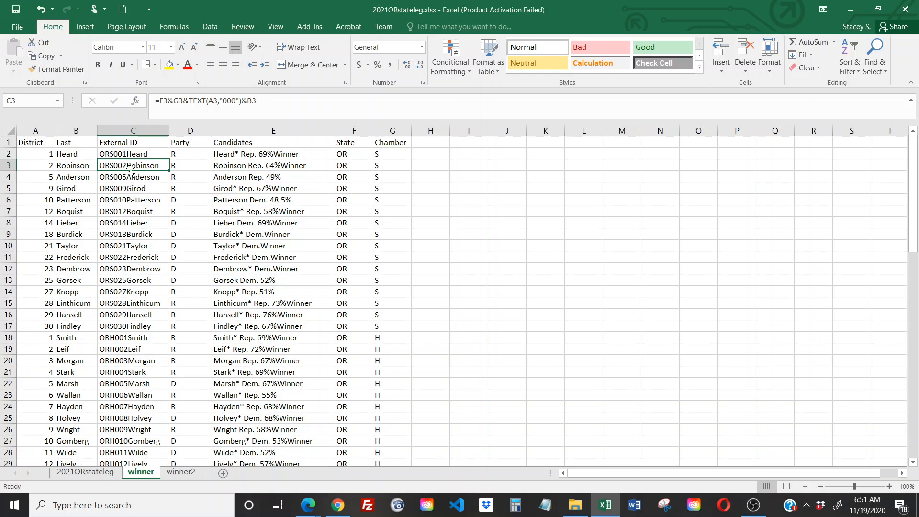
left_click(137, 154)
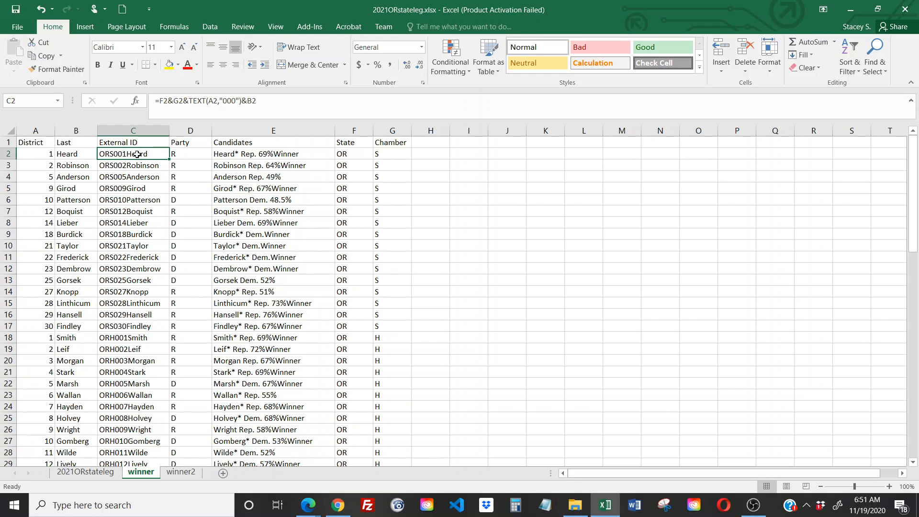